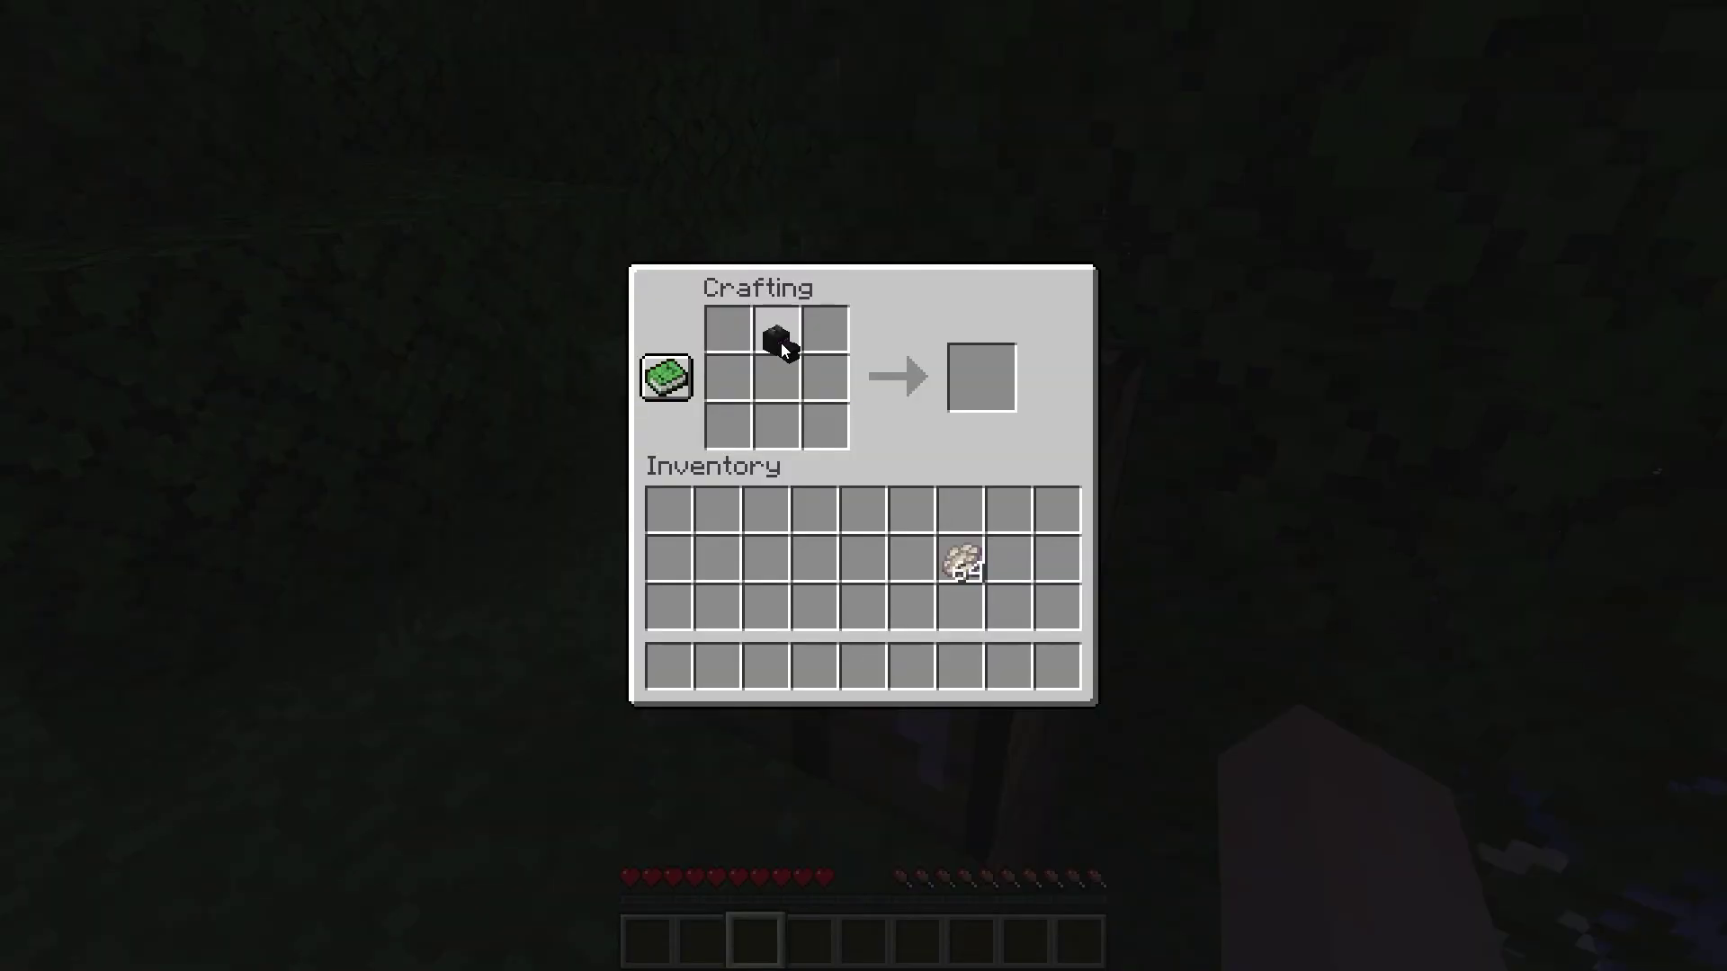
Craft an Elytra from phantom membranes spread across the crafting grid and store it in hotbar slot 1
left_click(960, 558)
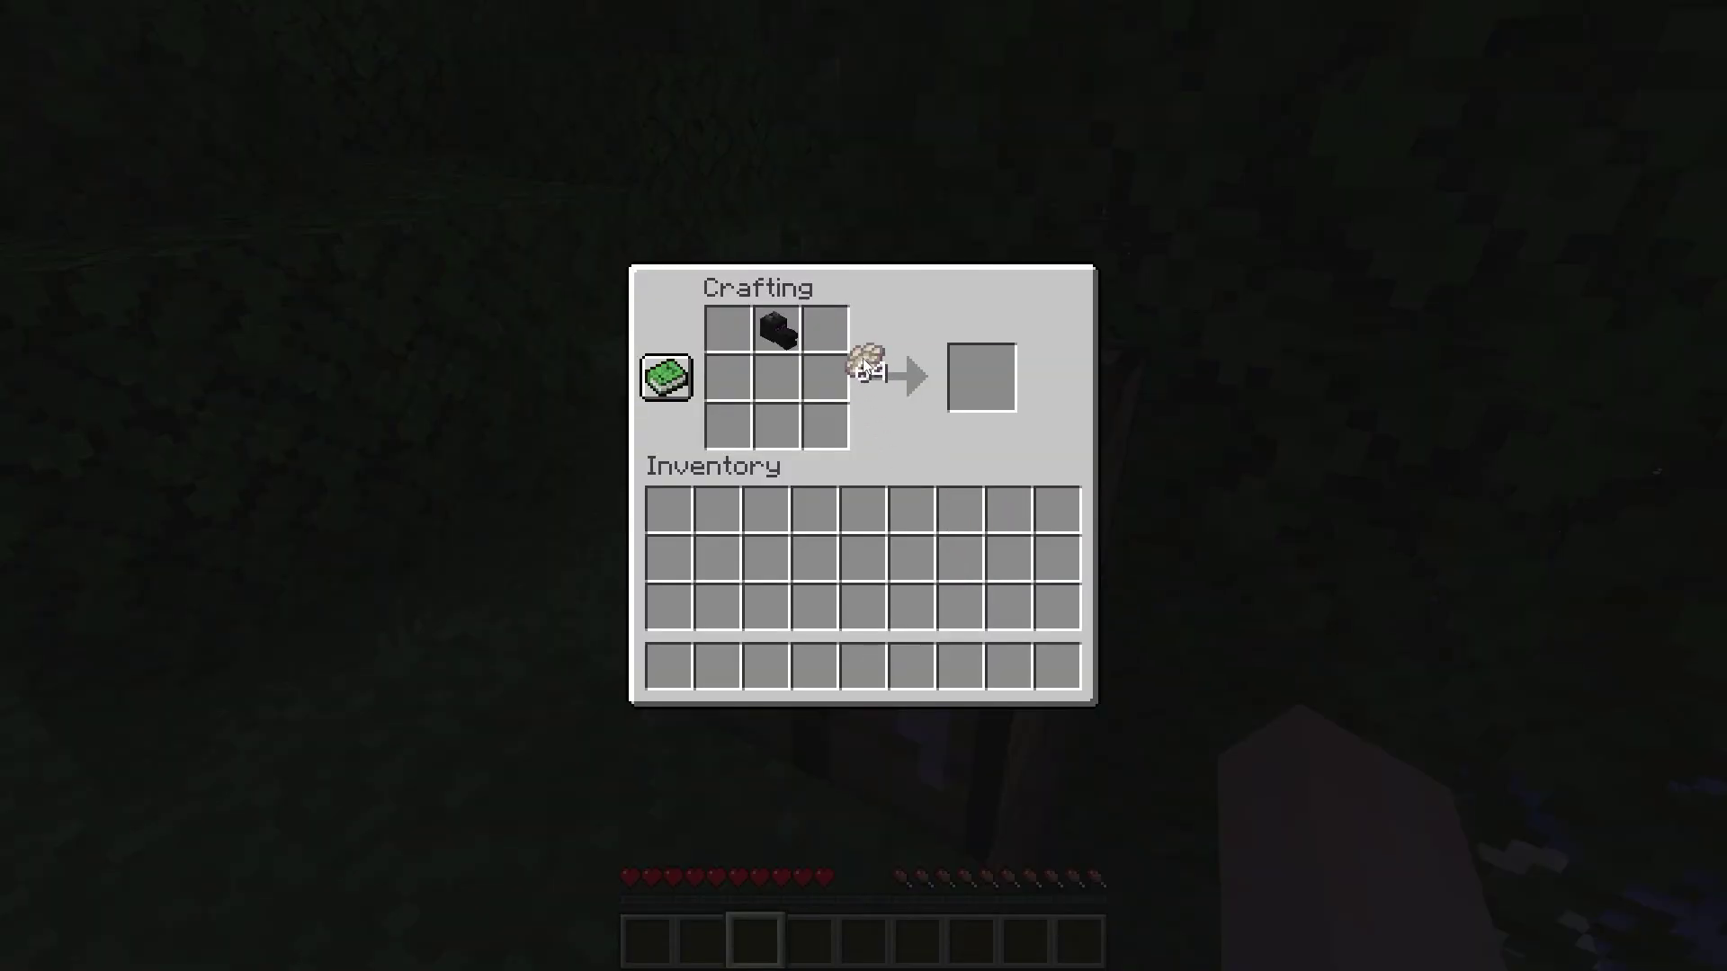
mouse_move(826, 331)
left_mouse_down()
mouse_move(826, 428)
mouse_move(719, 340)
left_mouse_up()
right_click(727, 428)
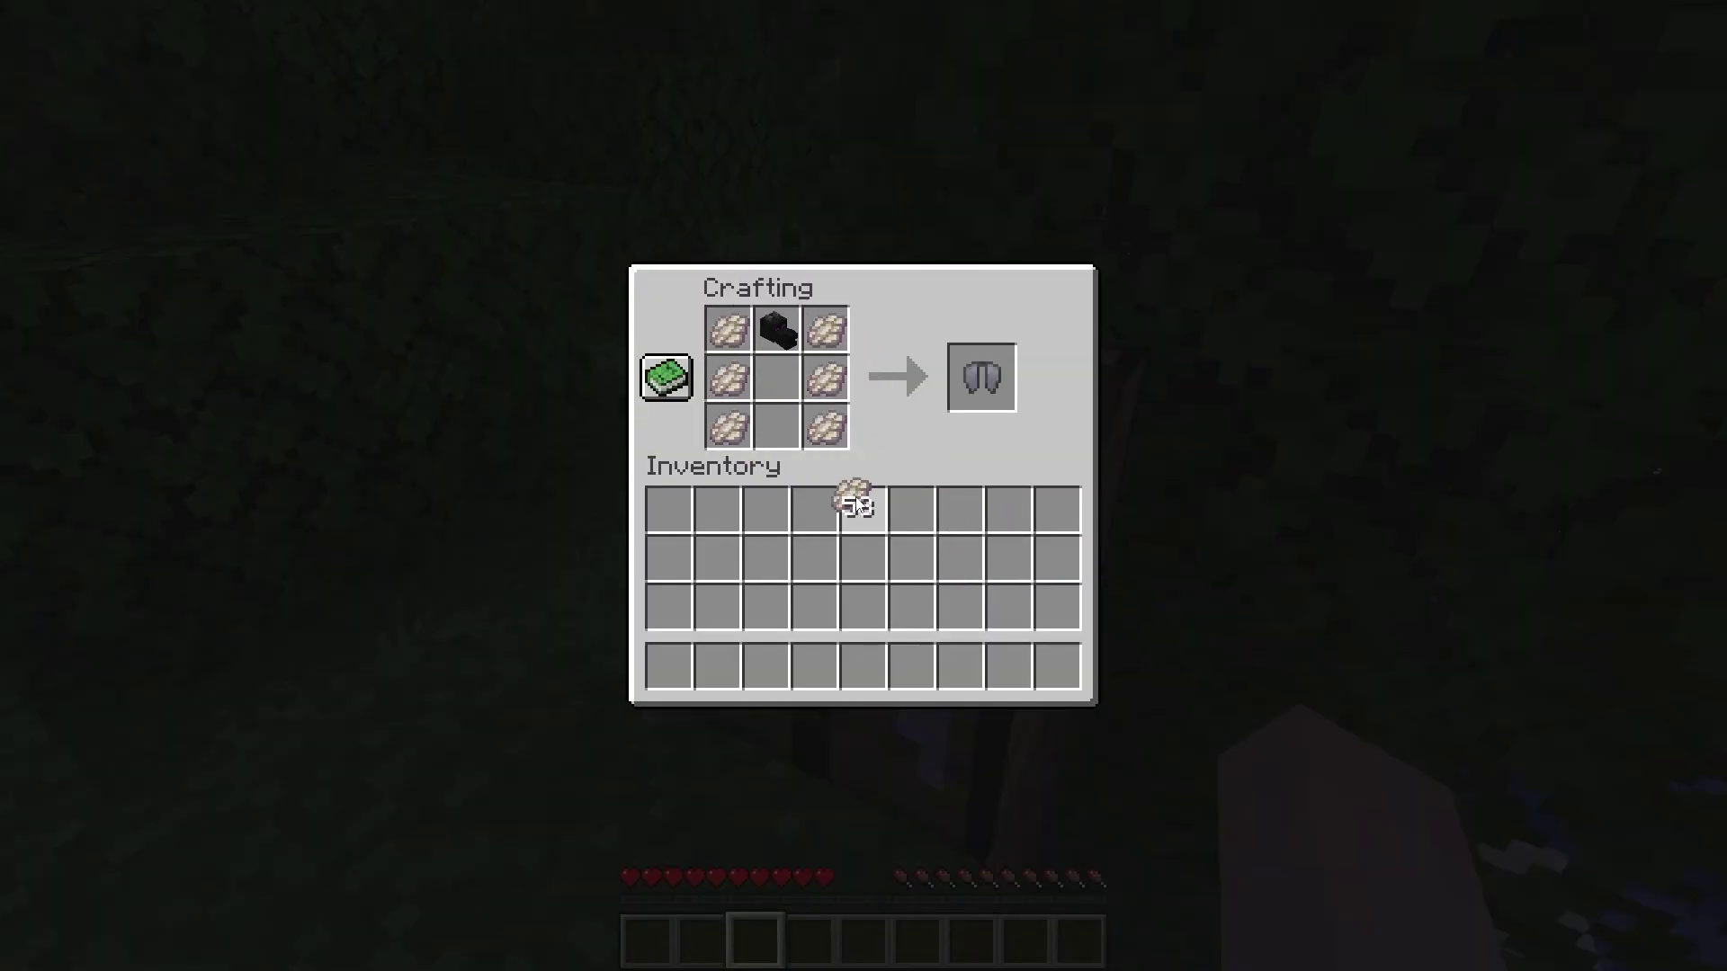
left_click(973, 521)
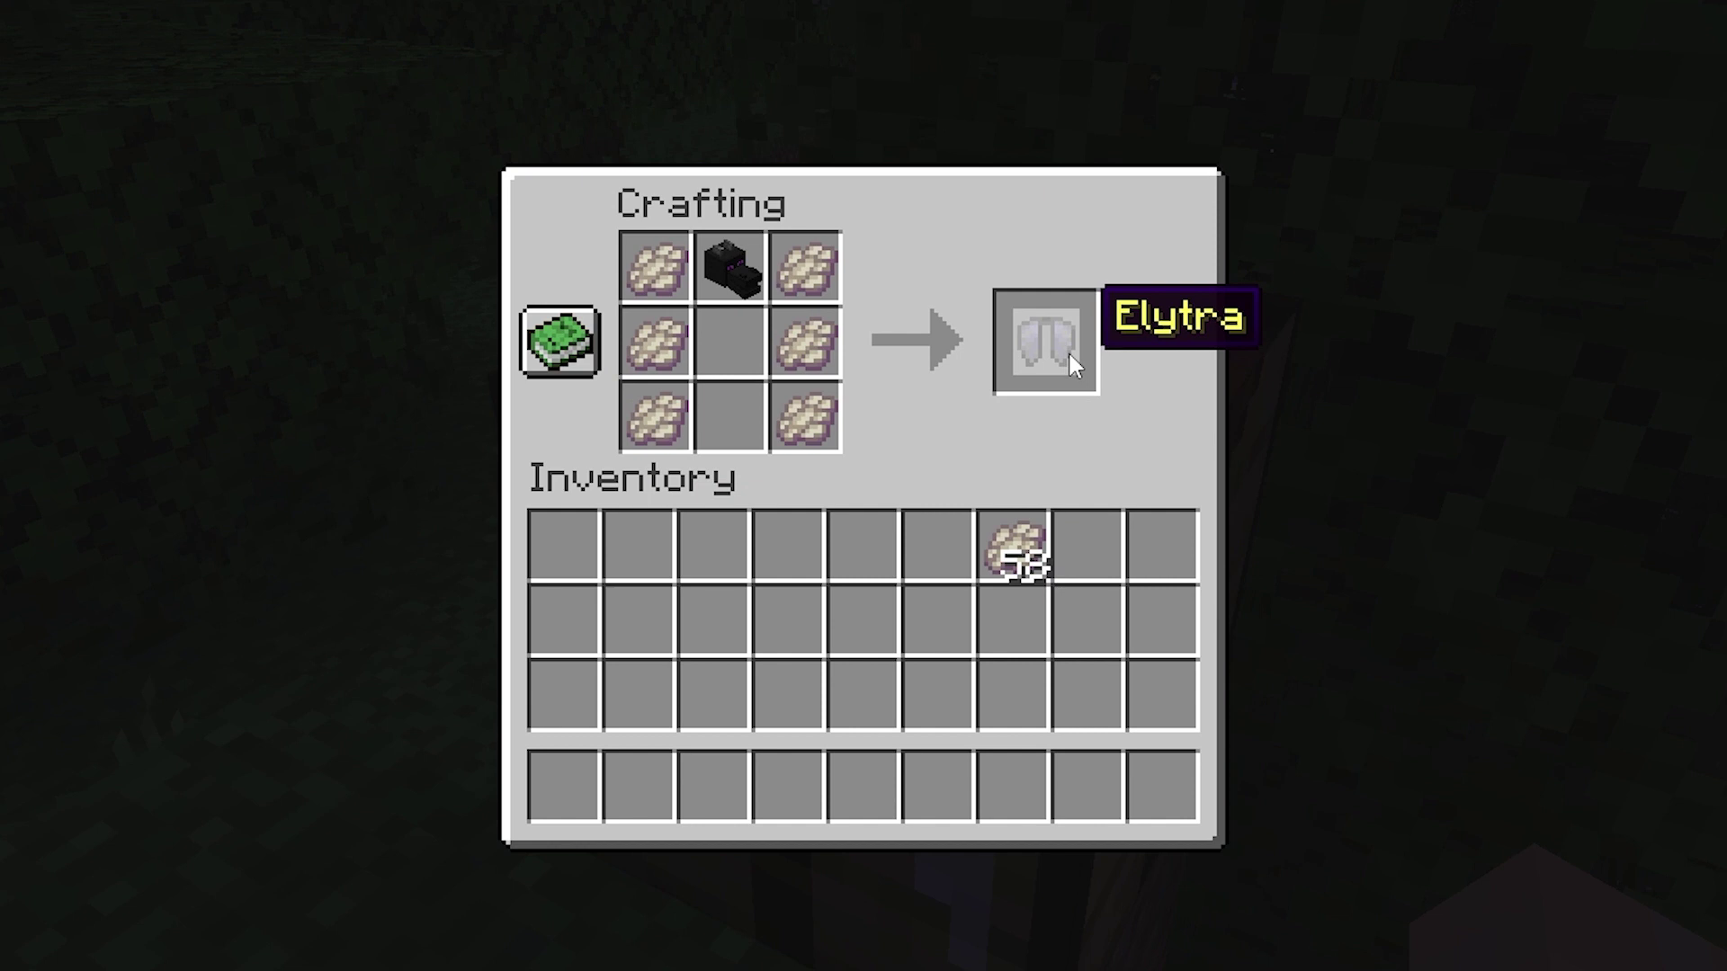
left_click(1063, 358)
left_click(576, 788)
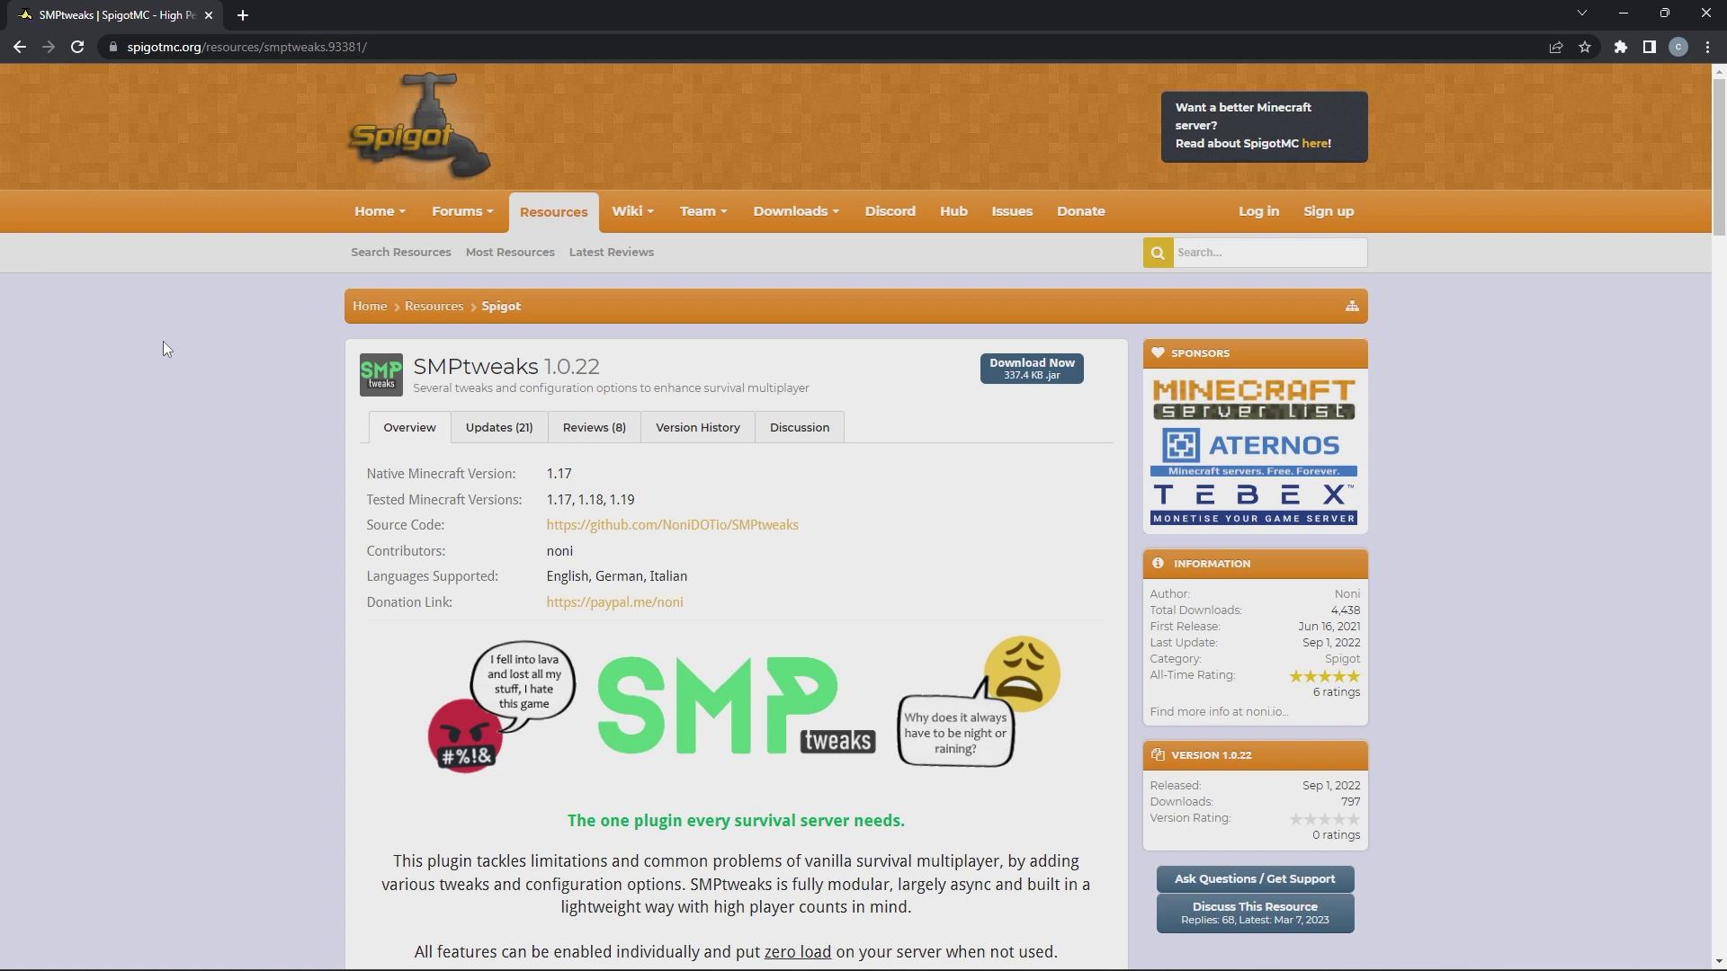
Download SMPtweaks-1.0.22.jar from SpigotMC and drop it onto the desktop
left_click(1019, 378)
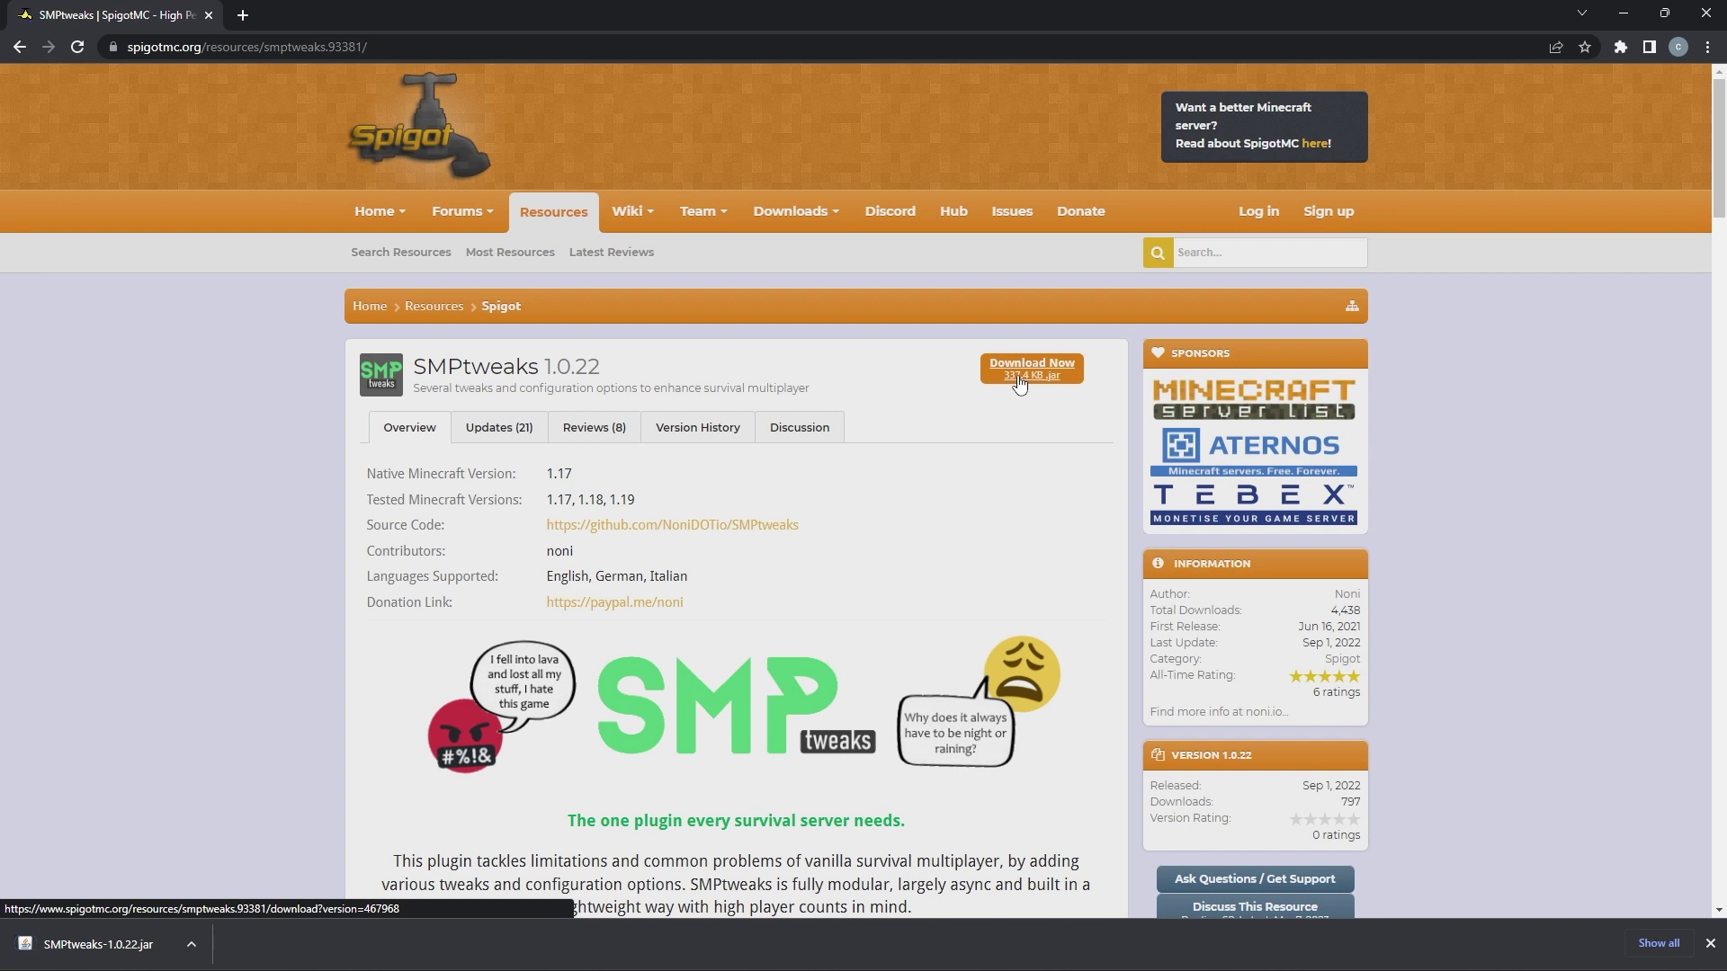
left_click_drag(99, 944, 920, 457)
key("super+d")
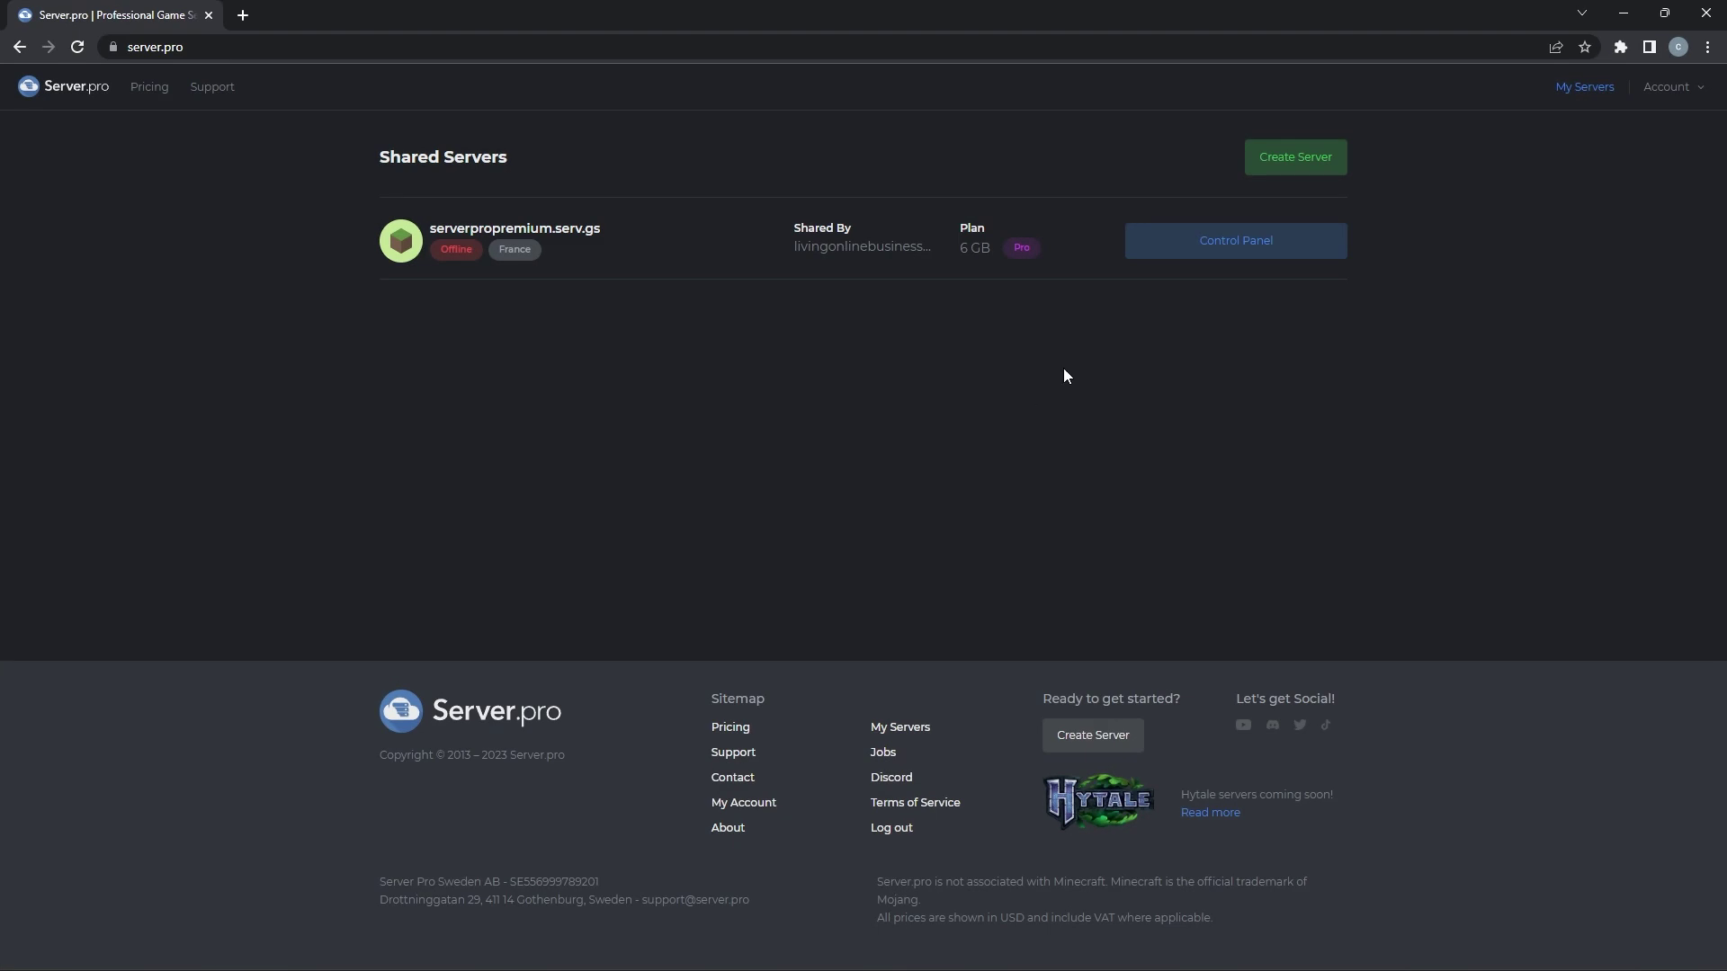
Open the shared server's control panel and highlight that it runs Paper version 1.19.2
left_click(1187, 254)
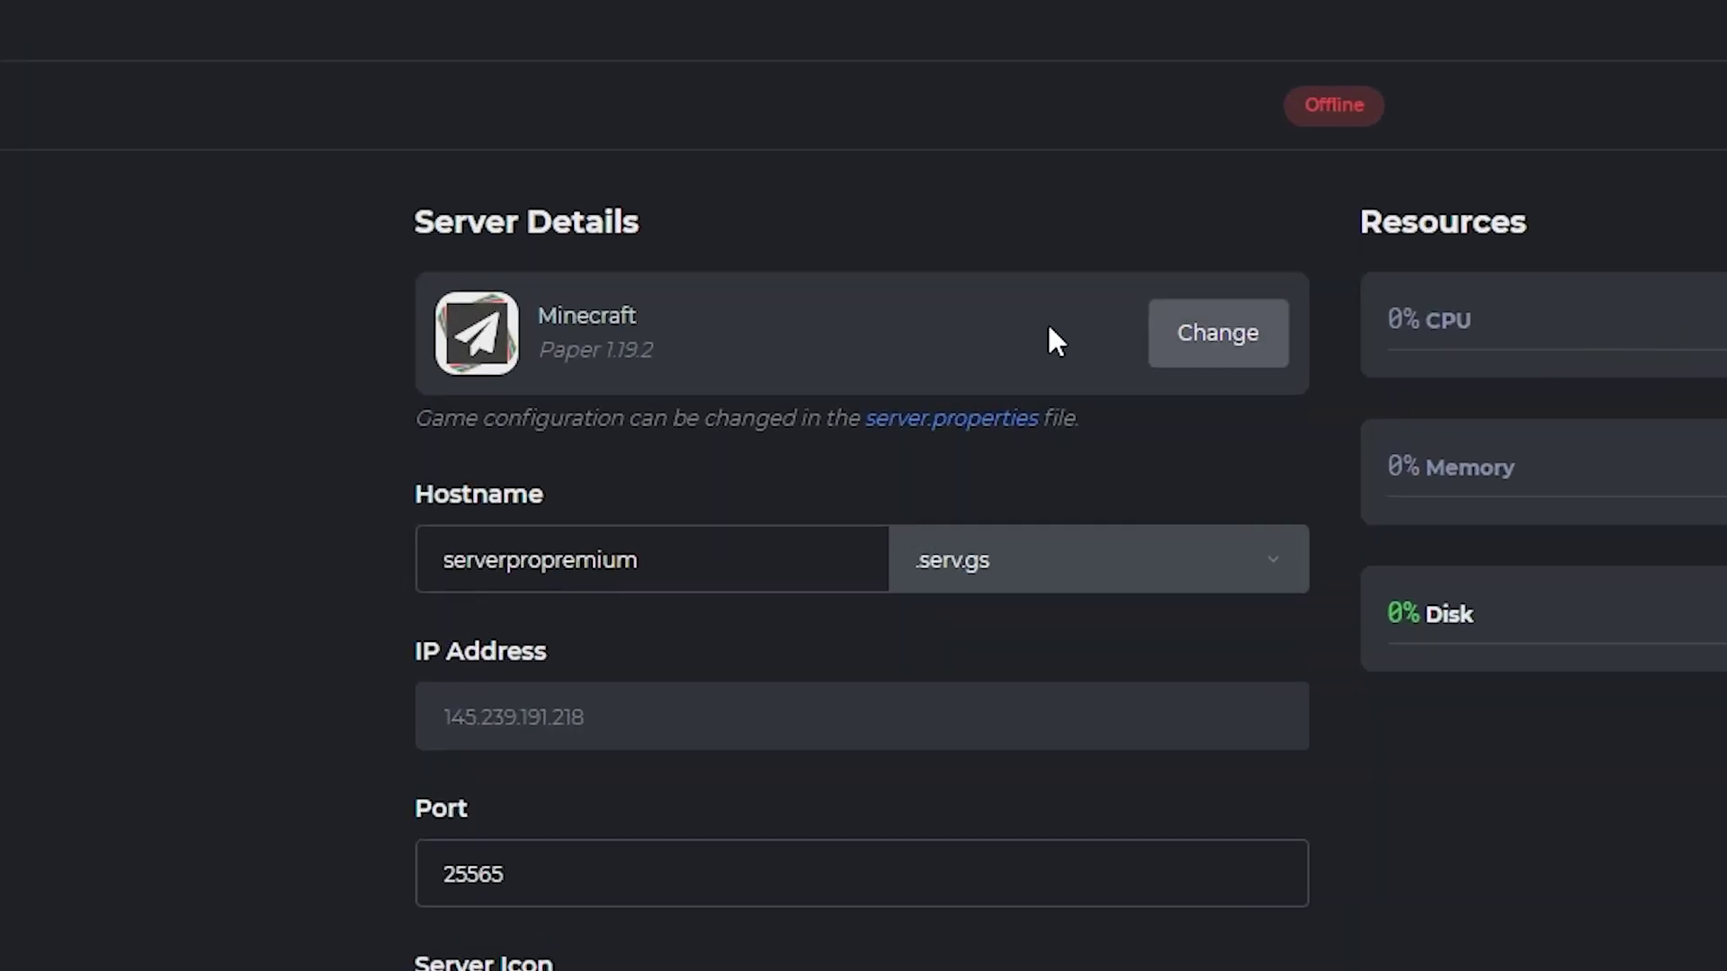
left_click_drag(558, 263, 546, 263)
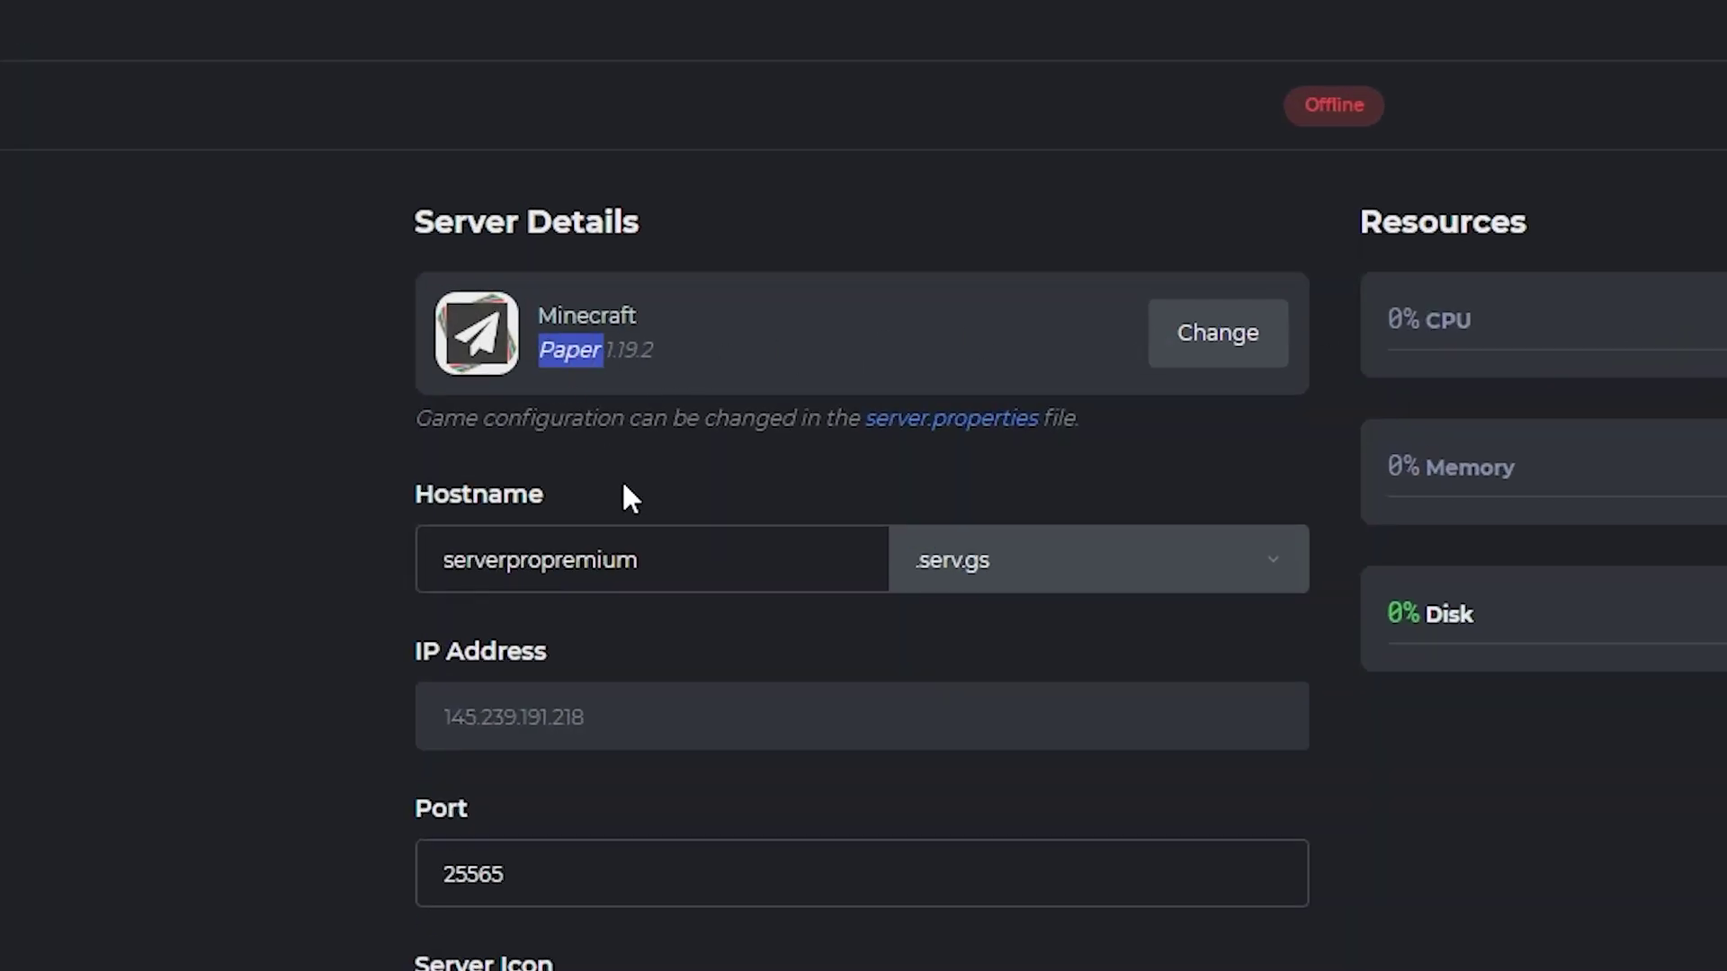
left_click(672, 353)
left_click_drag(698, 347, 607, 353)
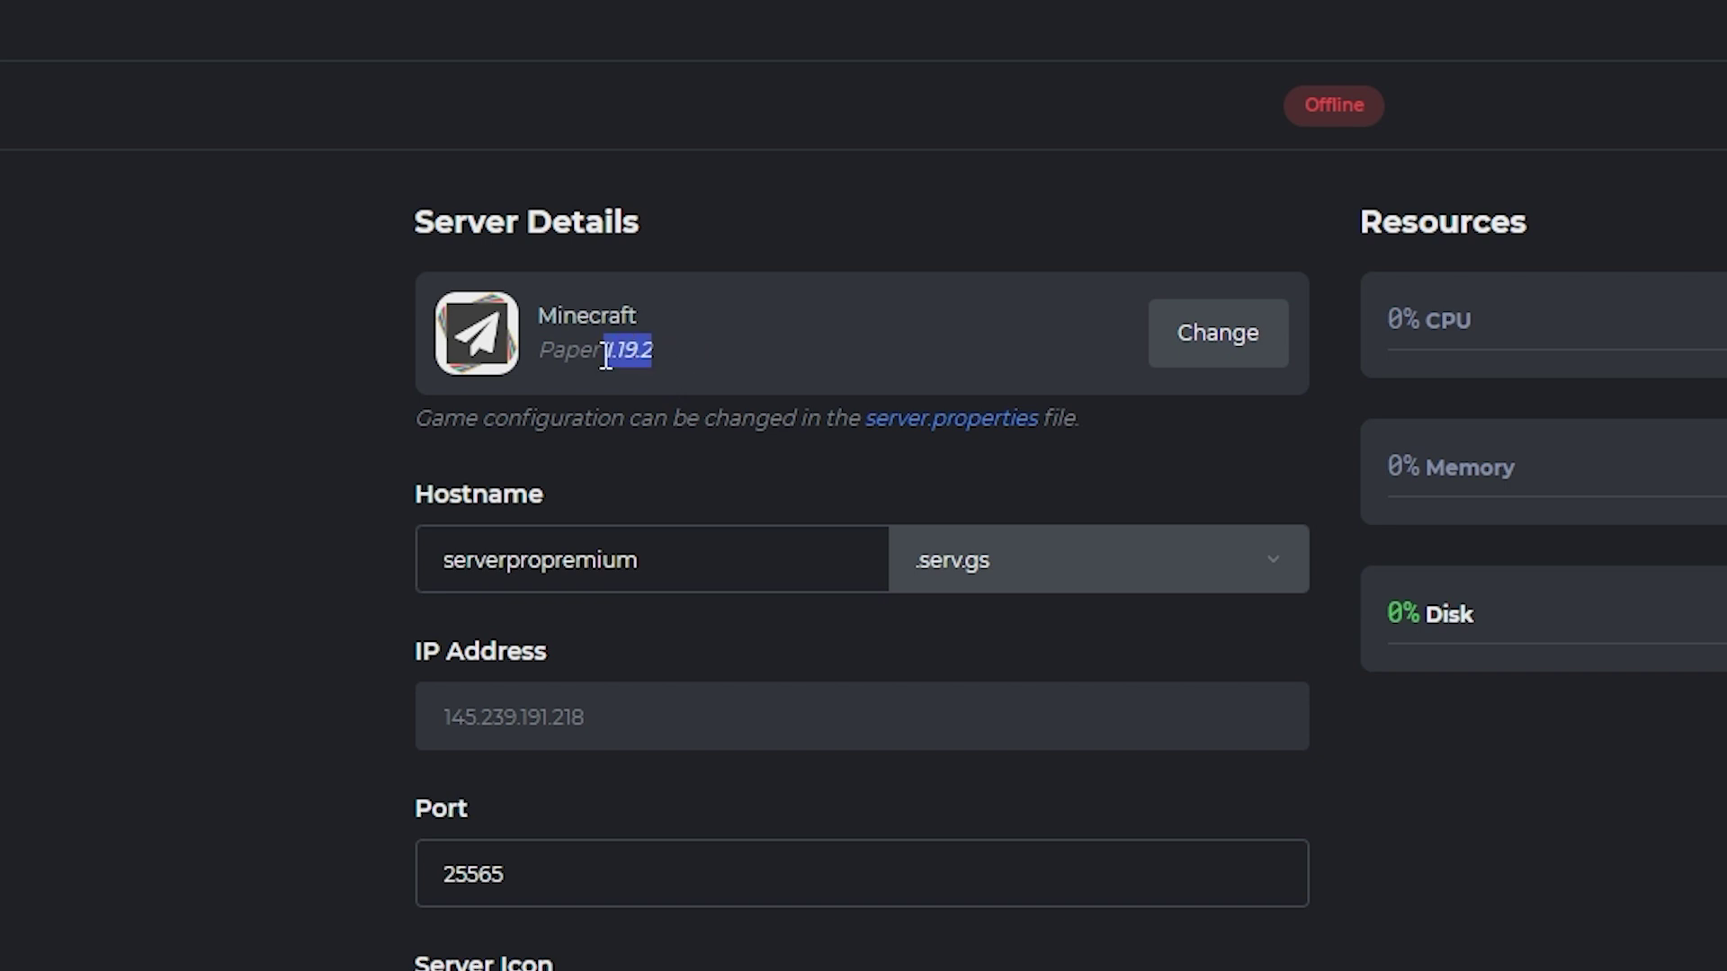
left_click(662, 410)
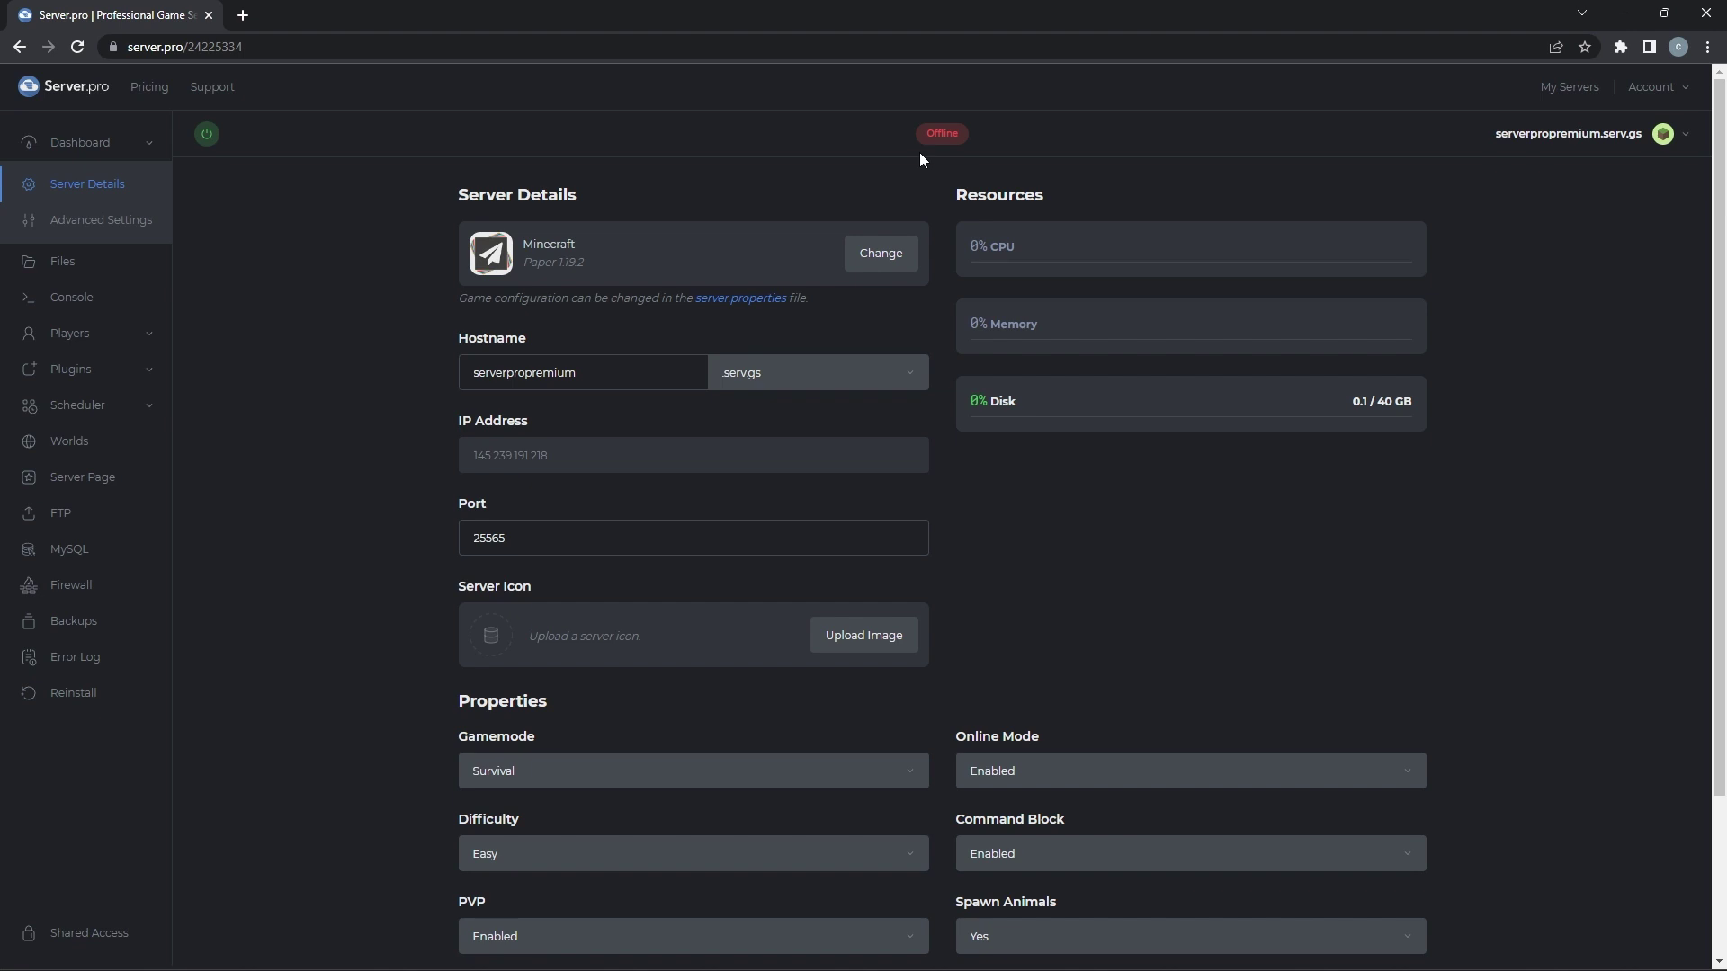
Upload SMPtweaks-1.0.22.jar into the server's plugins folder and start the server
left_click(153, 262)
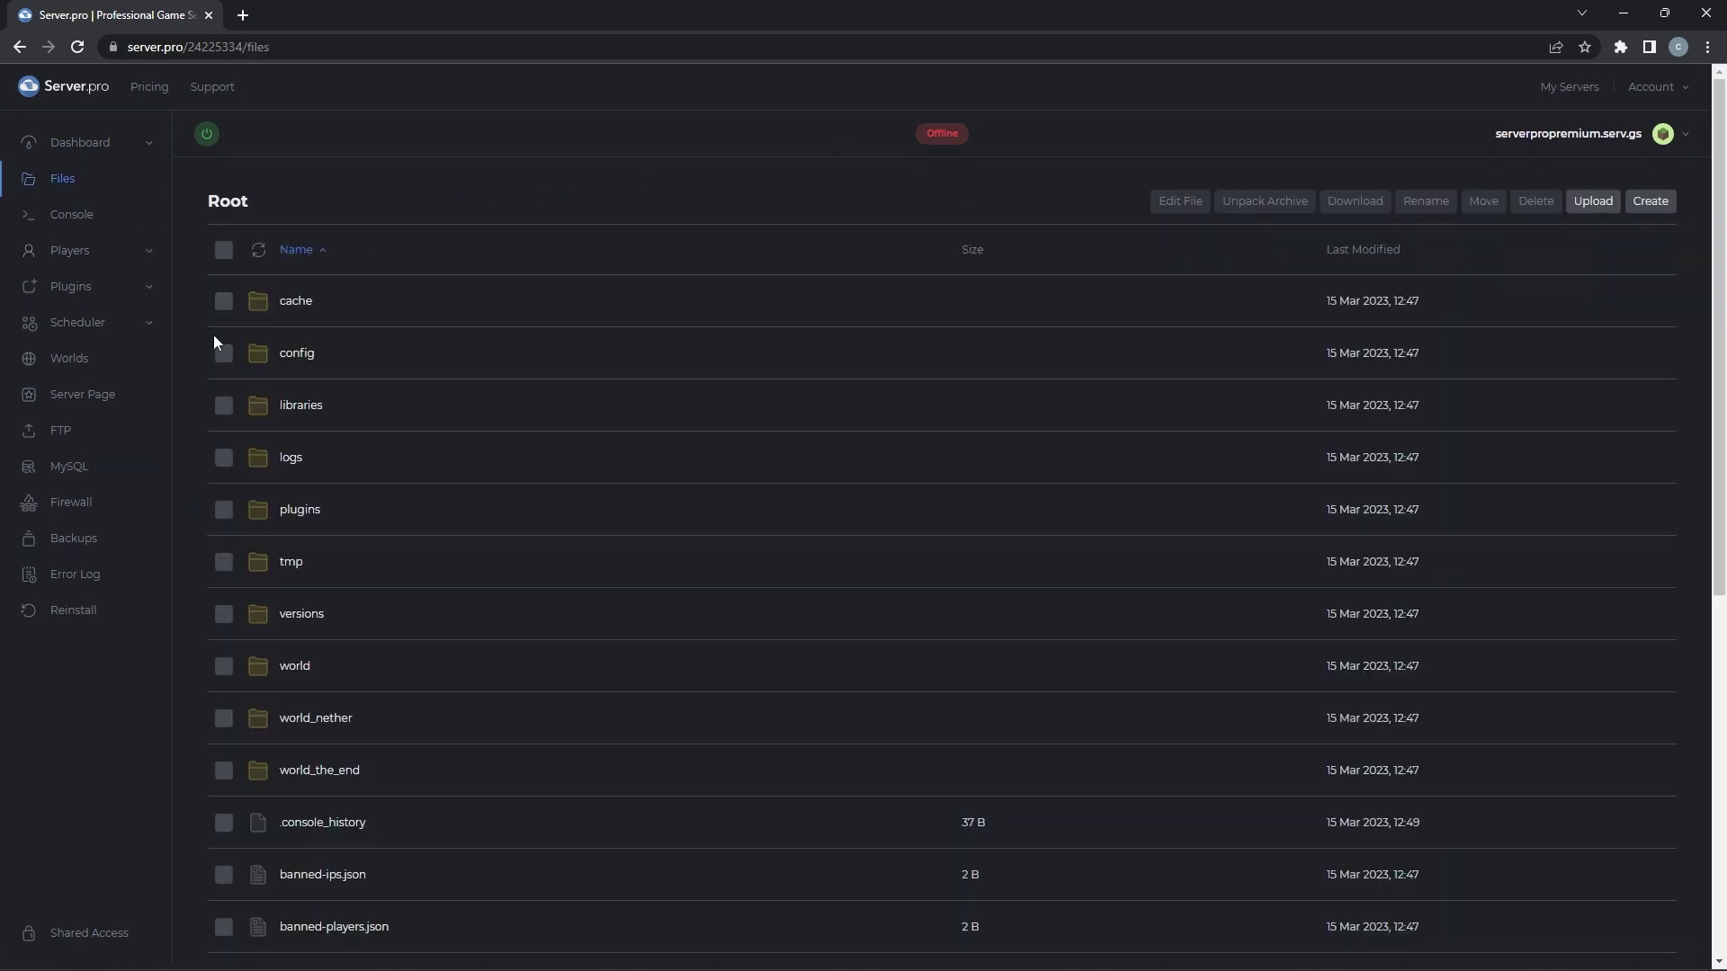
double_click(300, 510)
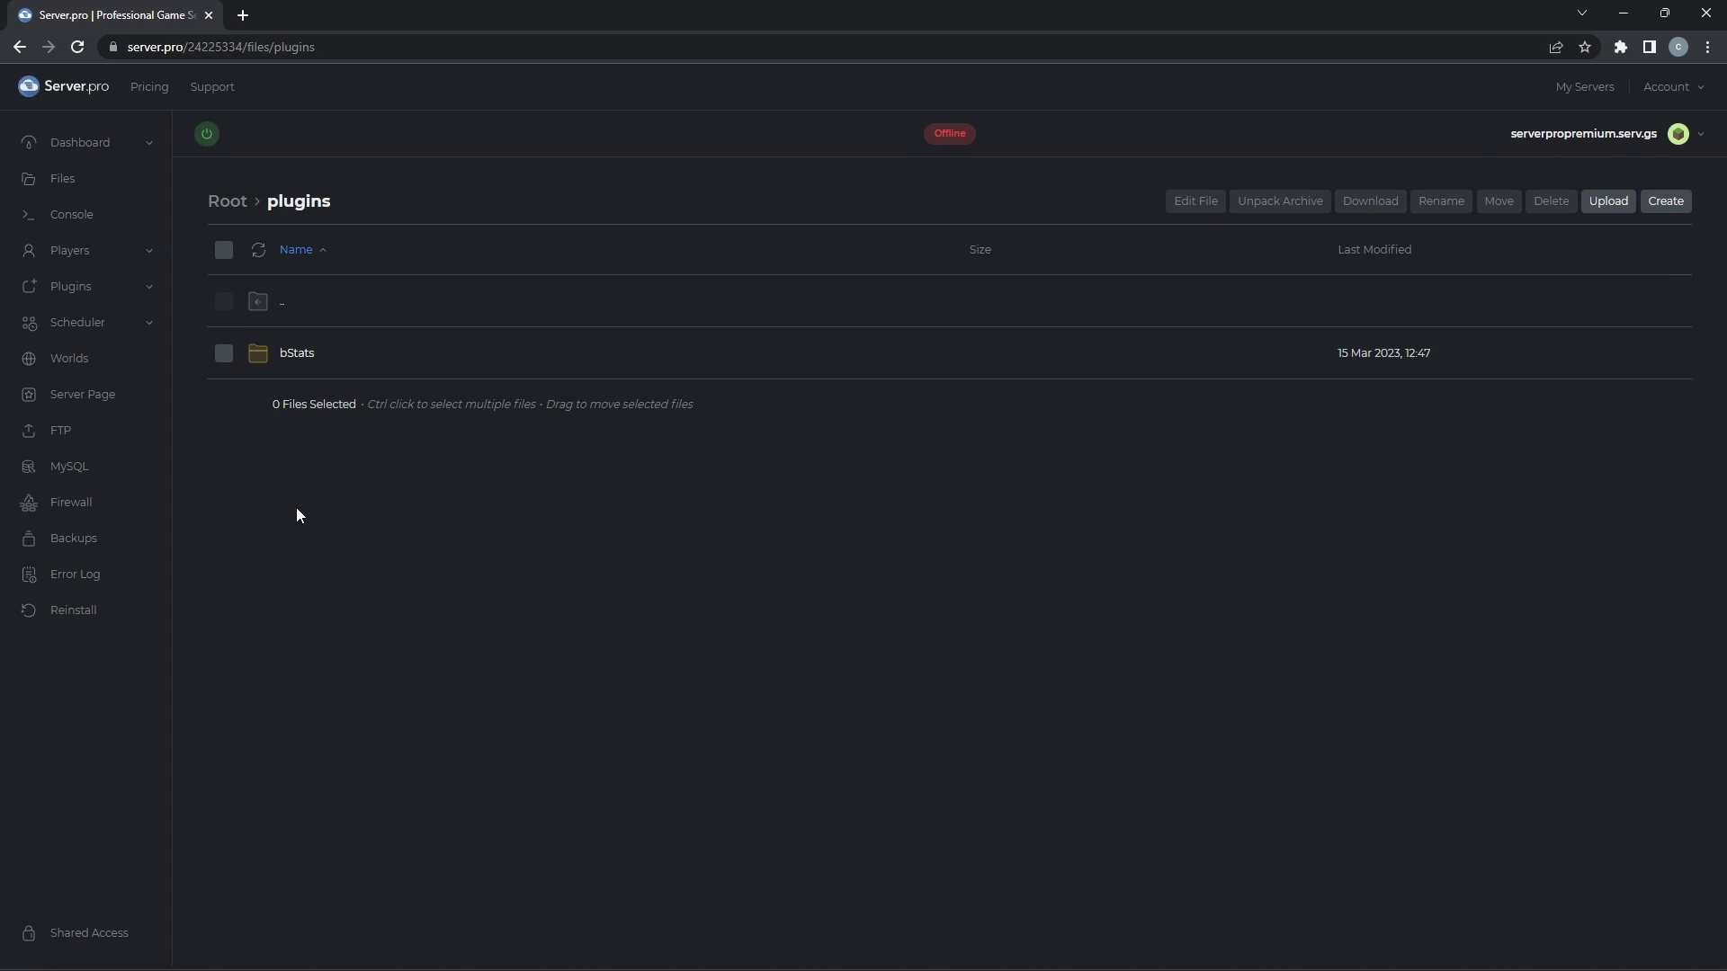
left_click_drag(0, 243, 399, 478)
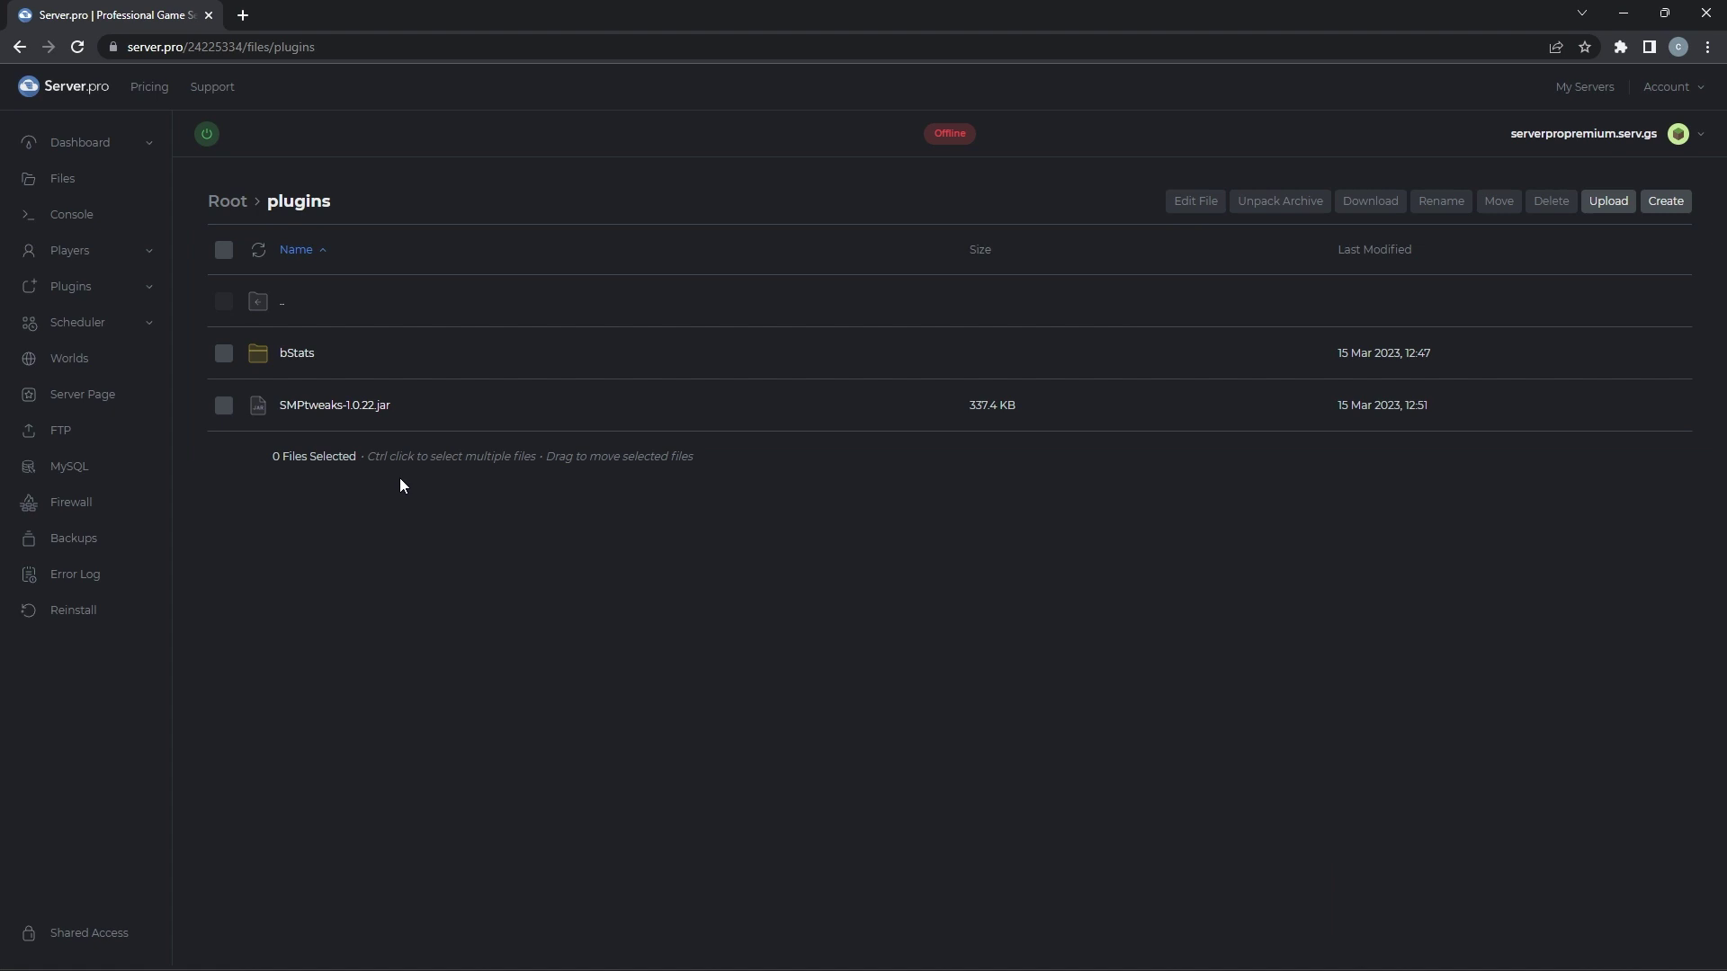
left_click(206, 133)
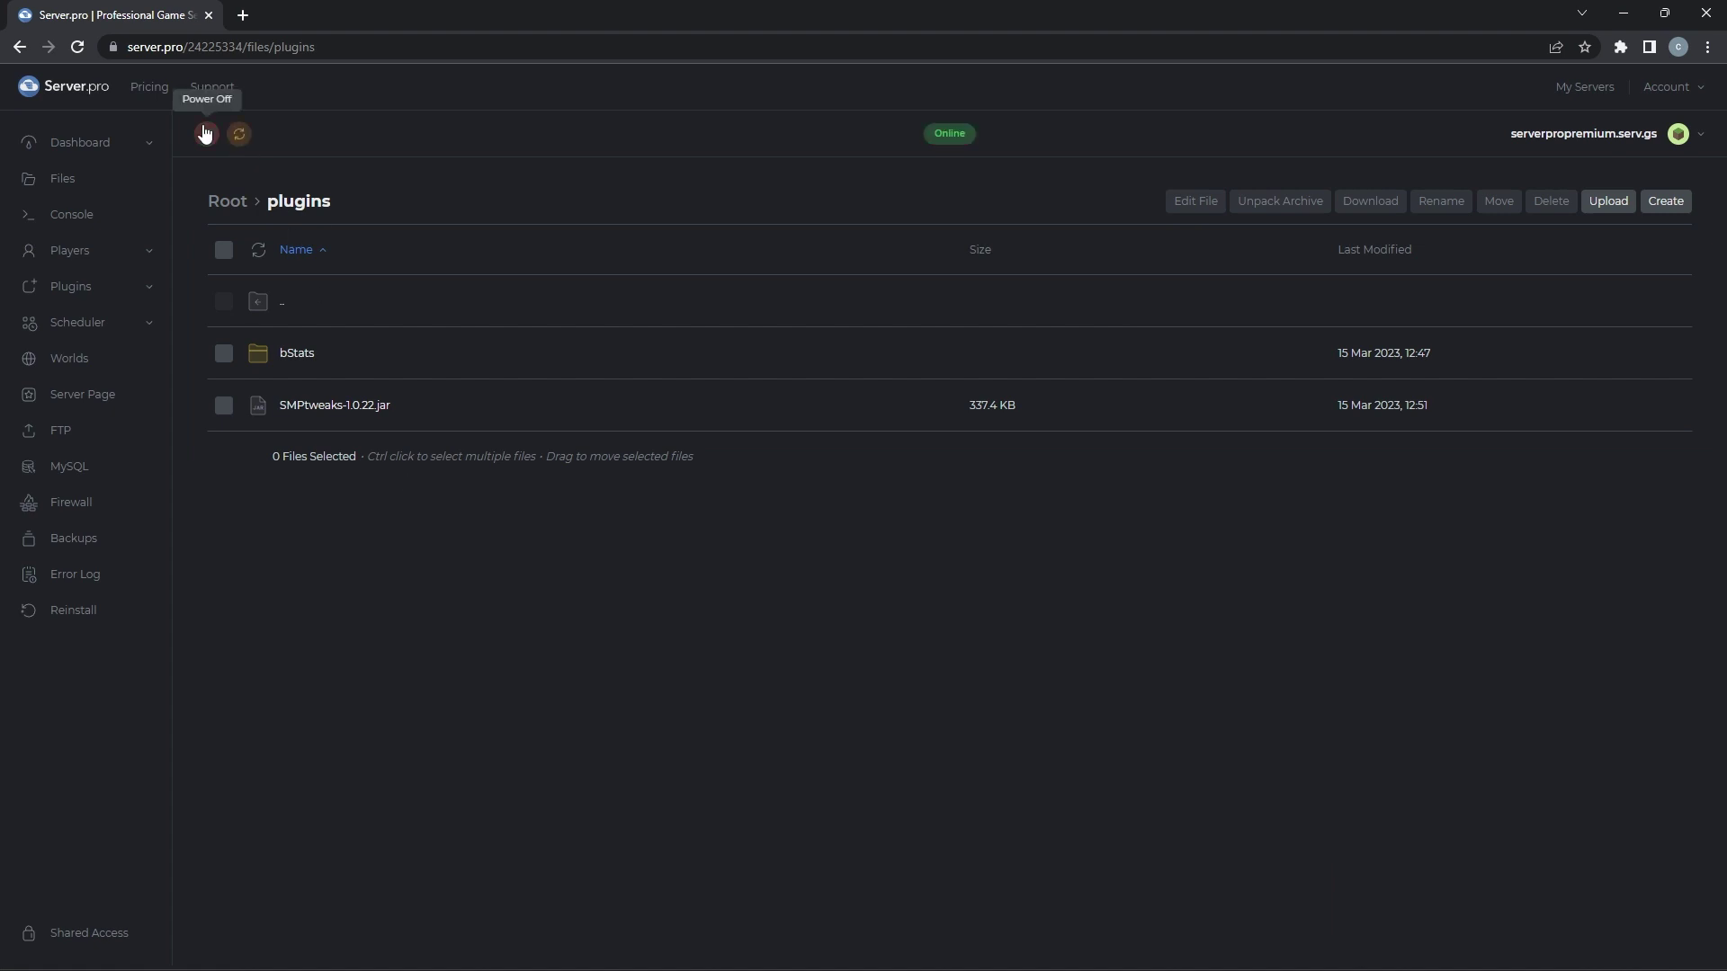
Highlight the 'Enabling SMPtweaks v1.0.22' console line, then go back to Server Details
left_click(121, 216)
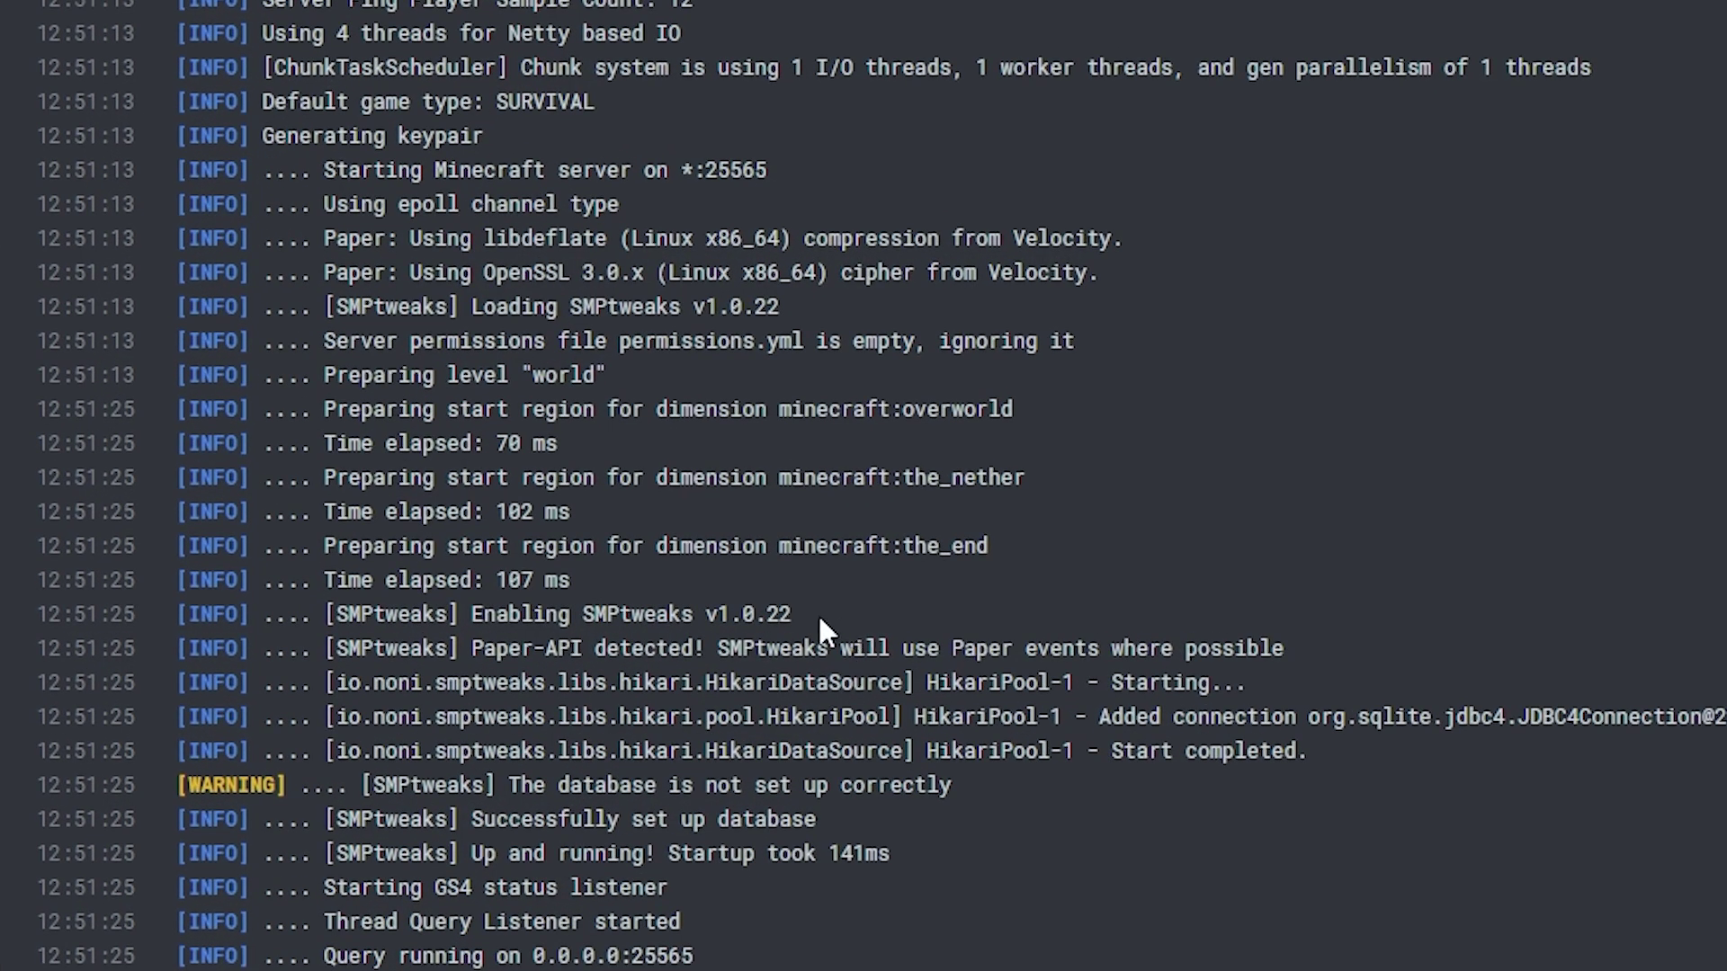
left_click_drag(793, 614, 471, 615)
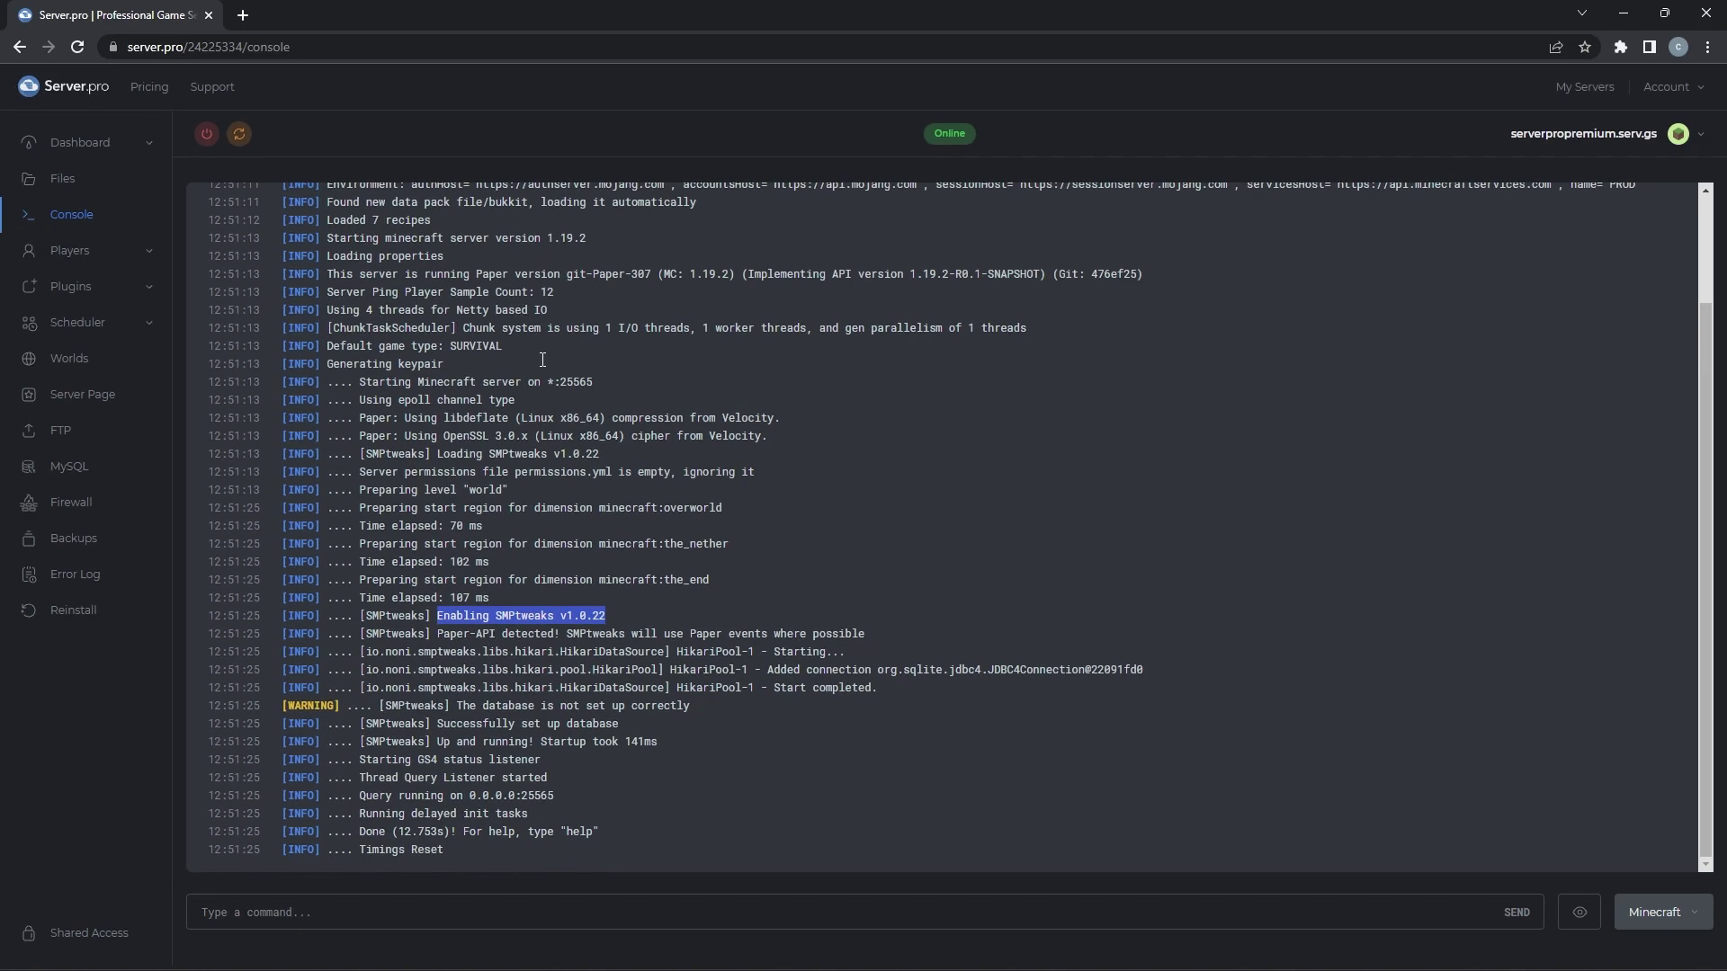
left_click(81, 144)
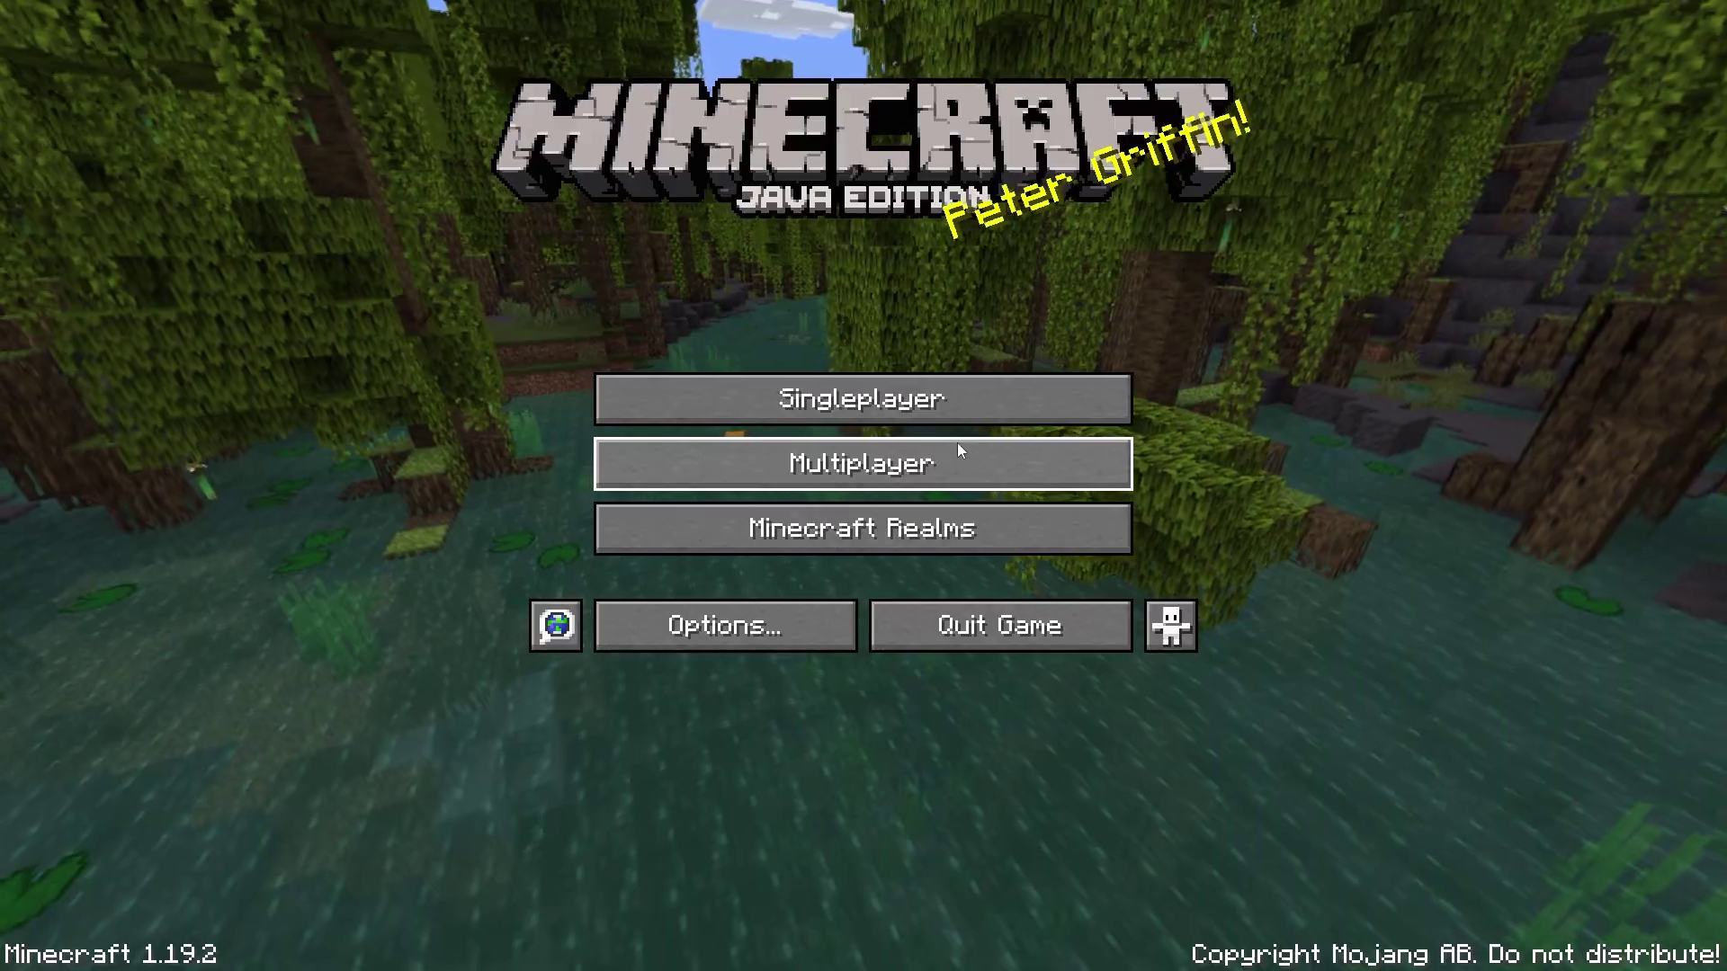
Add and join serverpropremium.serv.gs in Multiplayer, then type /smptweaks in chat to list commands
left_click(957, 443)
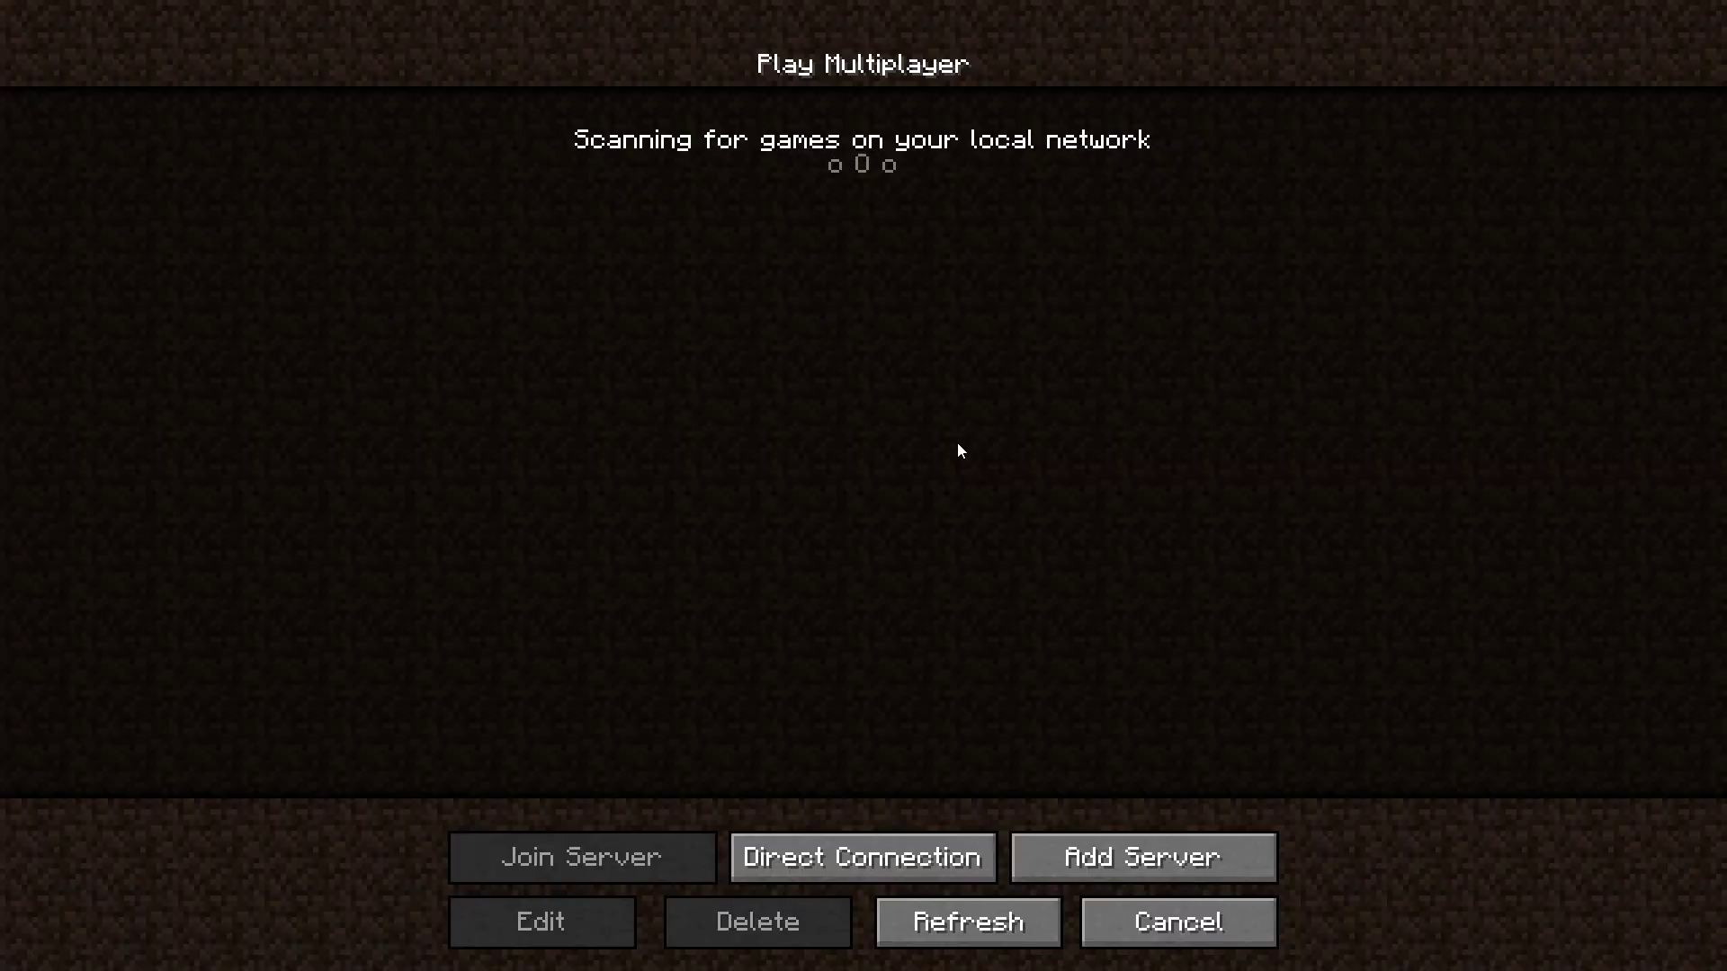
left_click(1088, 837)
left_click(811, 311)
type("serverpropremium.serv.gs")
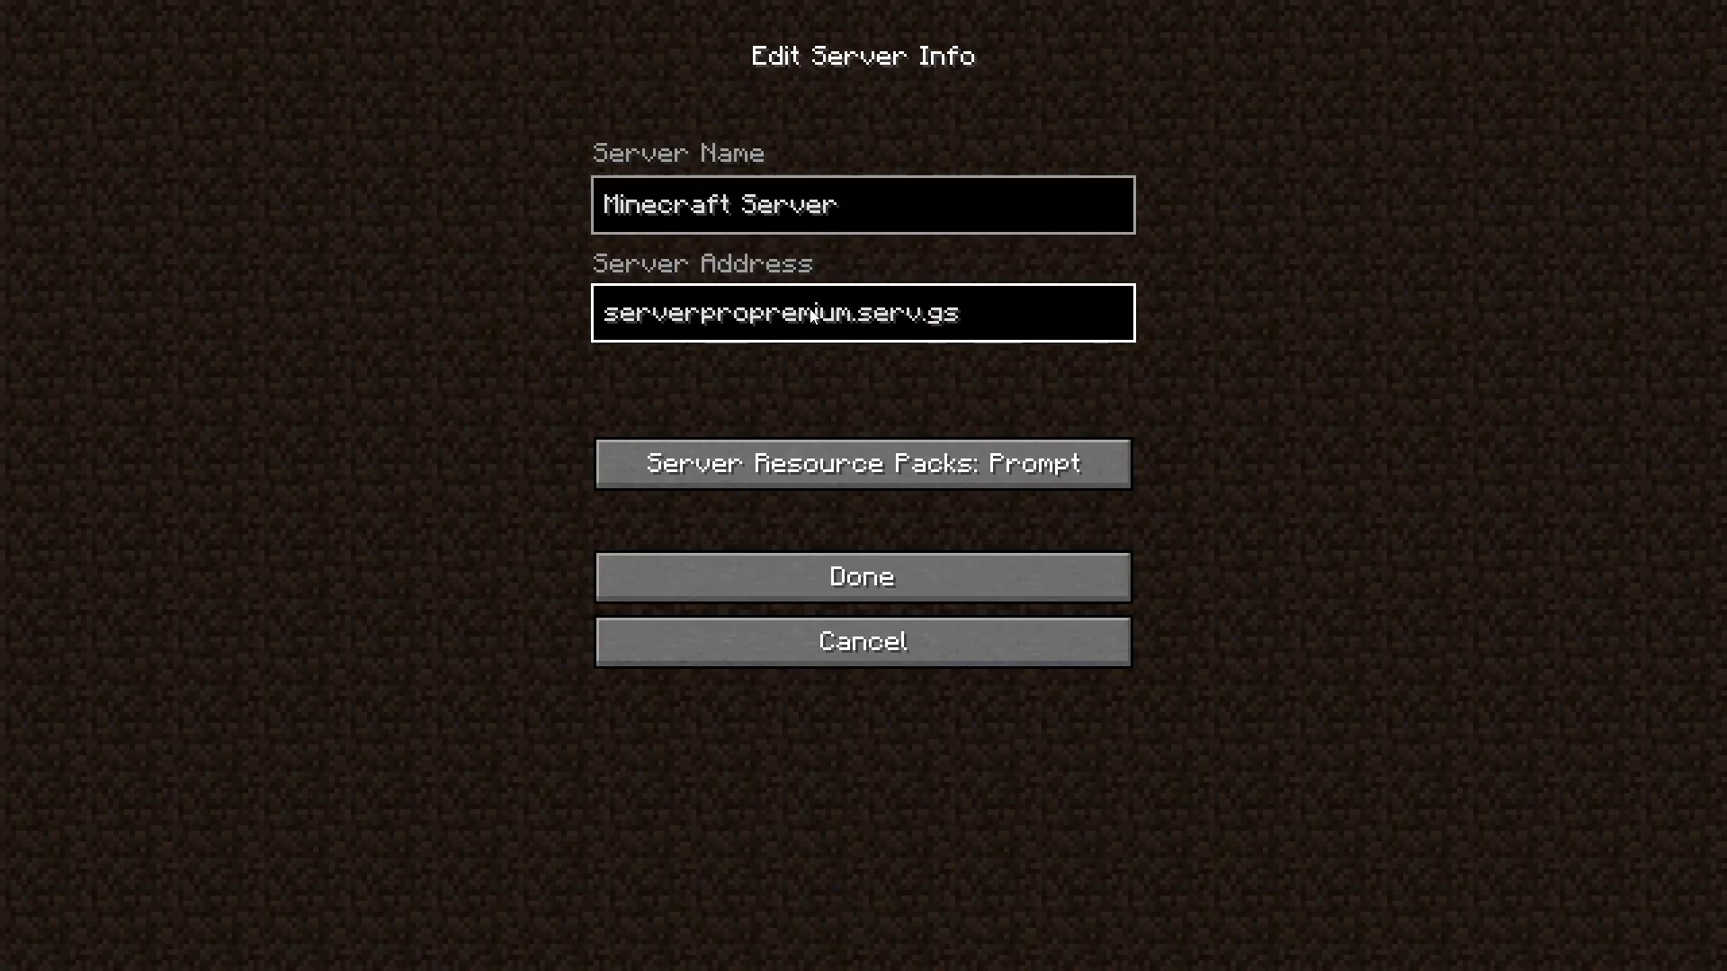
key("Return")
double_click(719, 208)
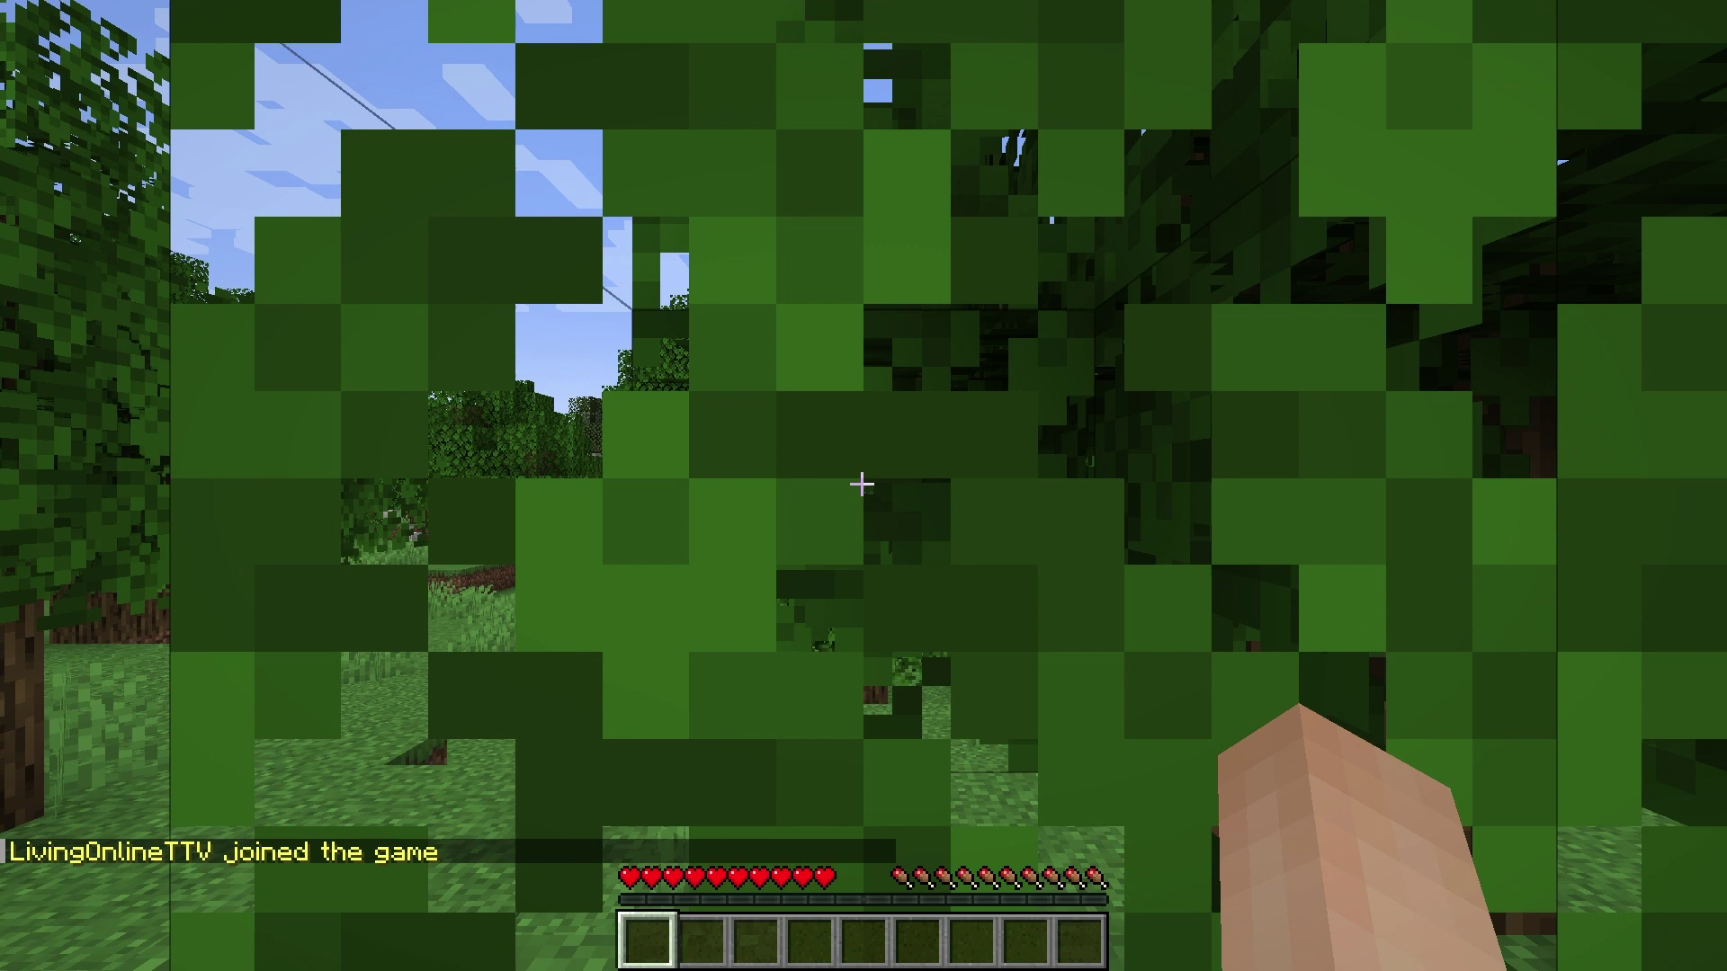
key("slash")
type("smptwe")
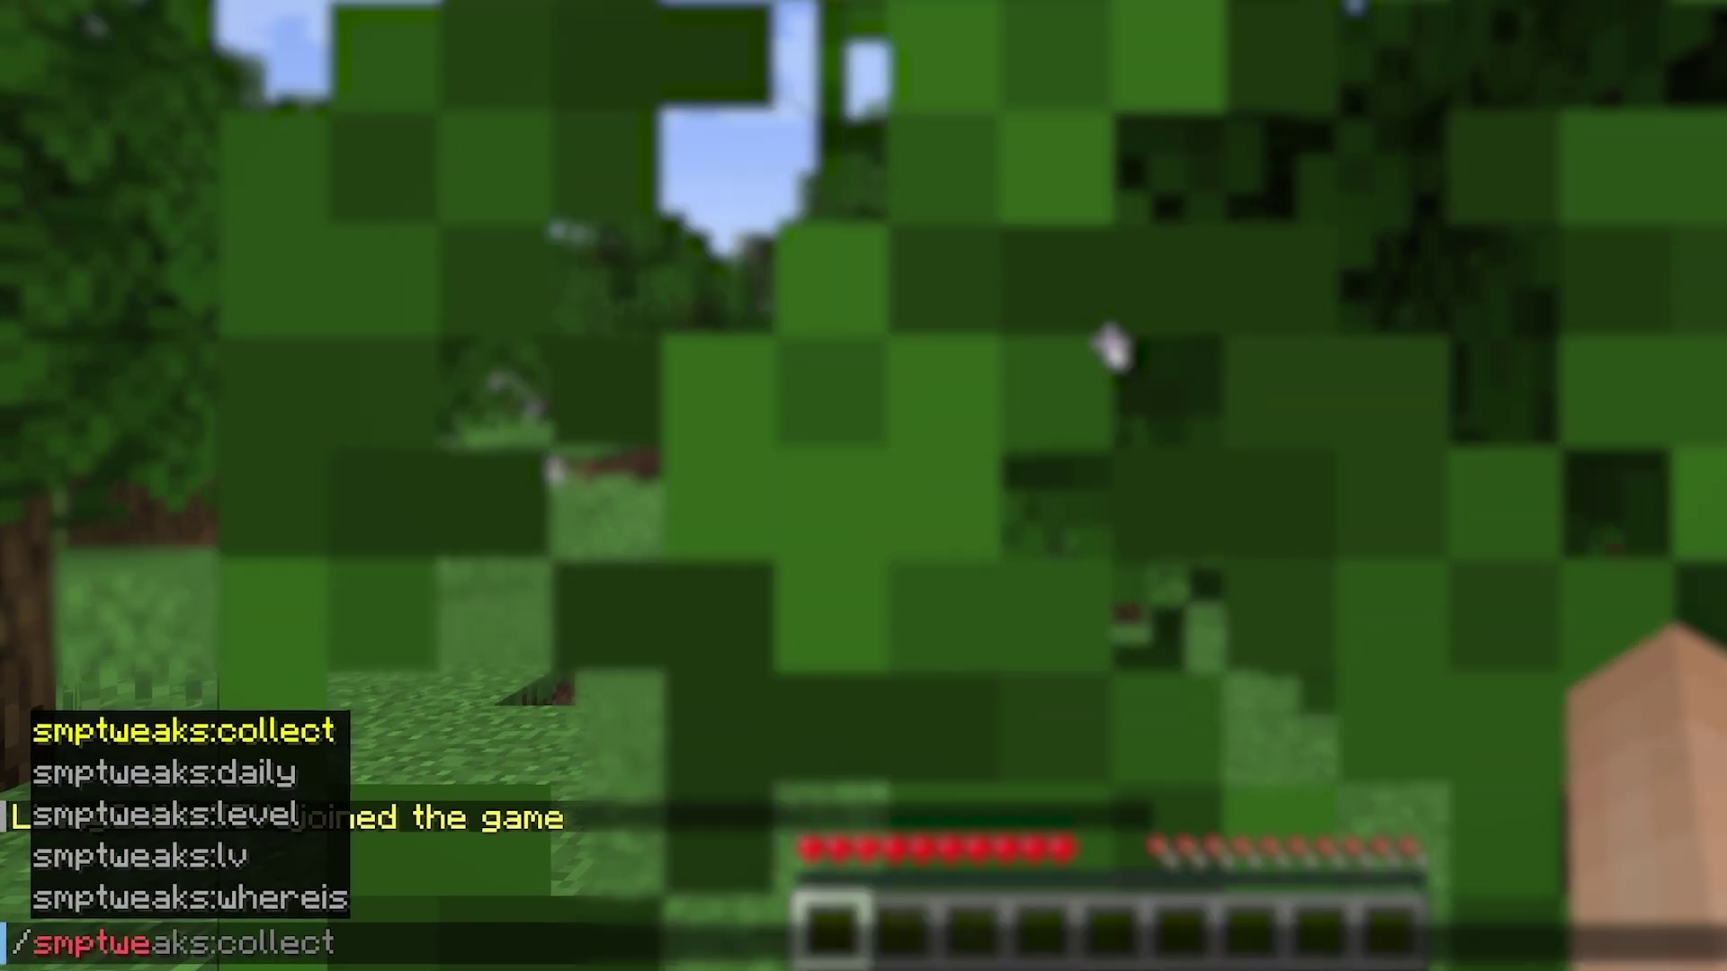
type("aks")
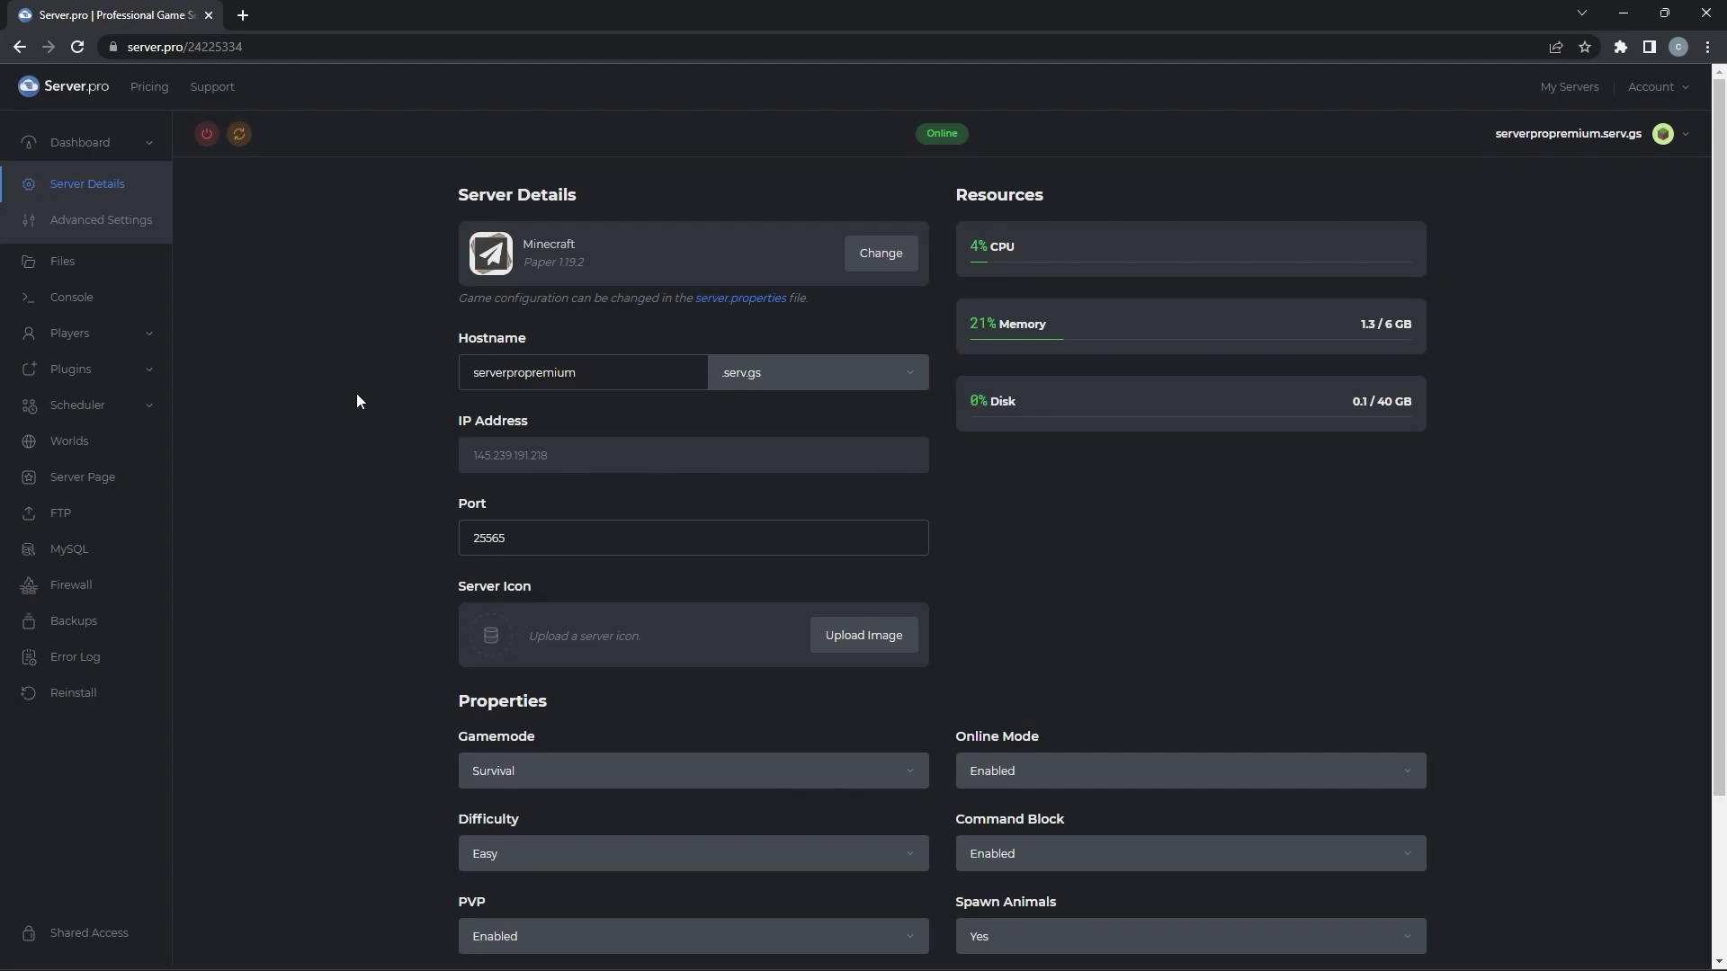
Navigate Files > plugins > SMPtweaks and open config.yml
left_click(113, 262)
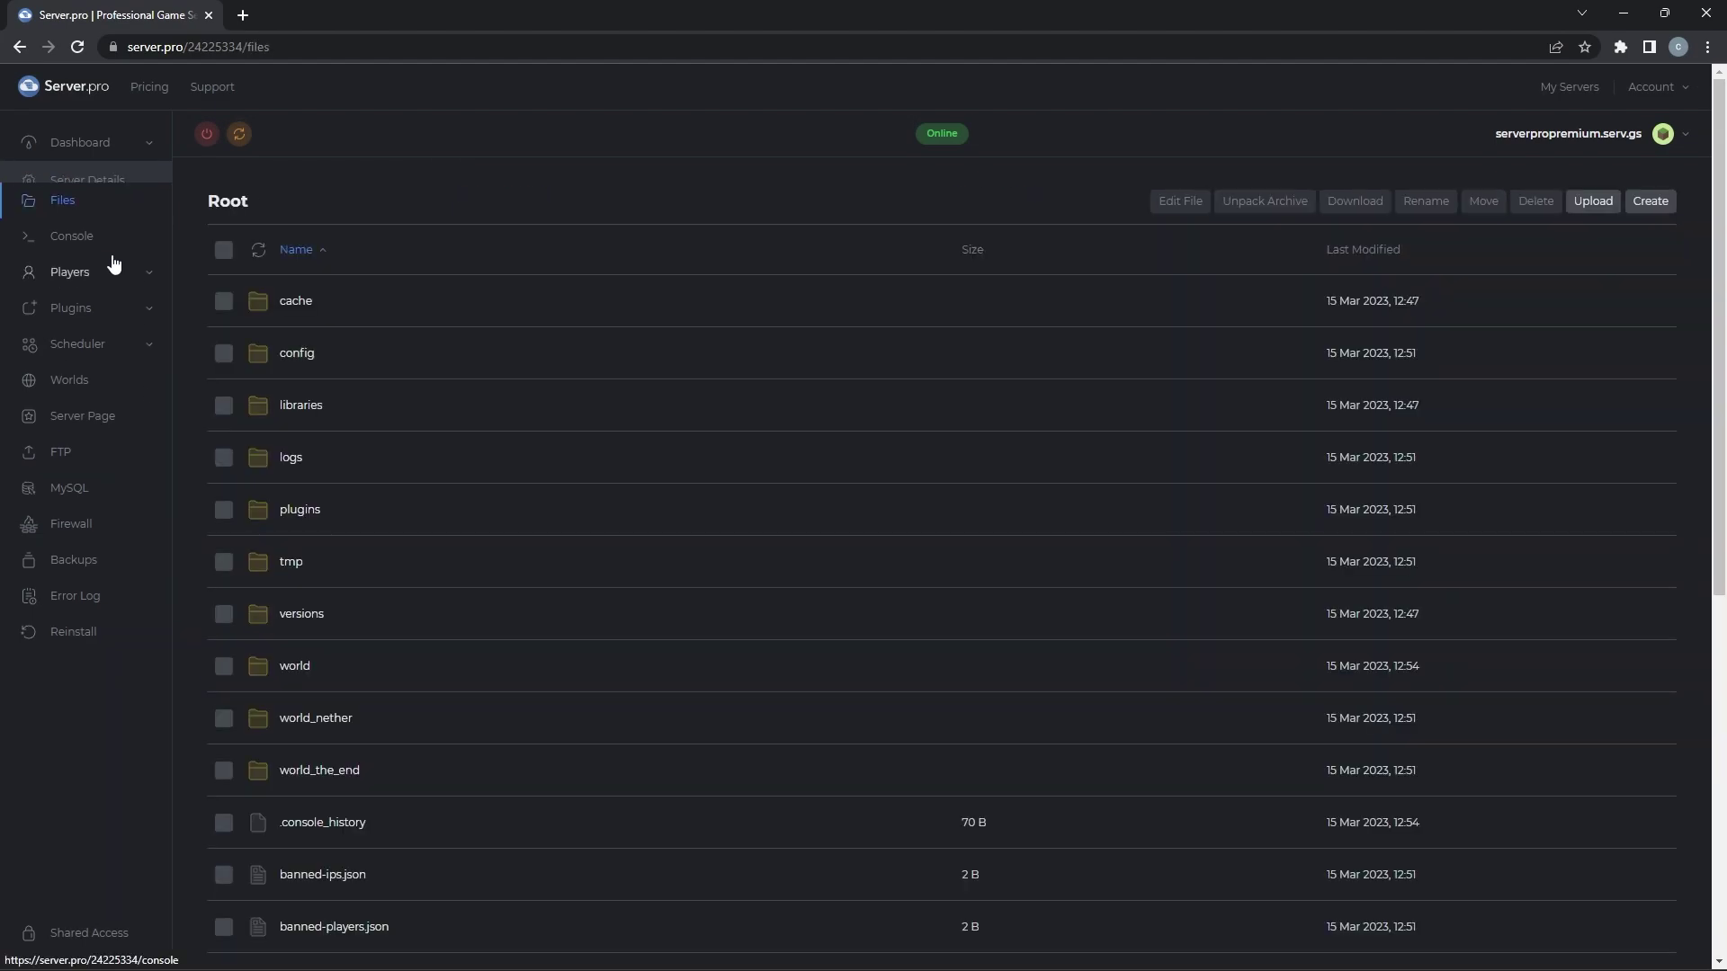
left_click(299, 510)
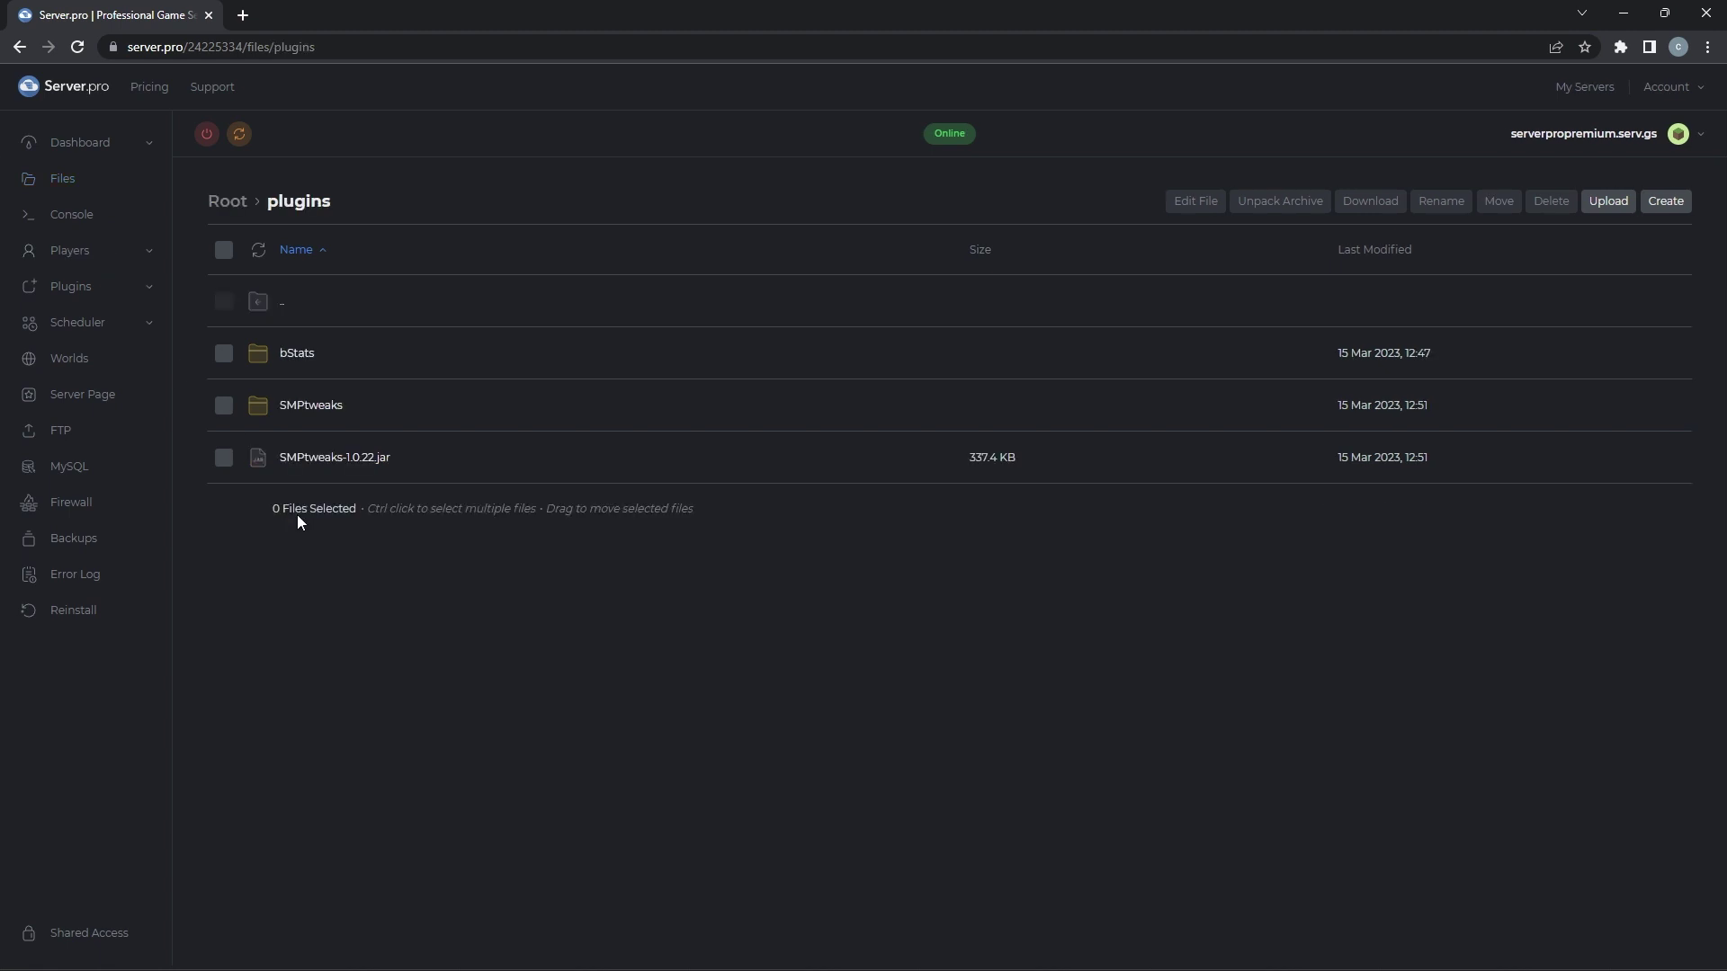
left_click(311, 406)
left_click(304, 353)
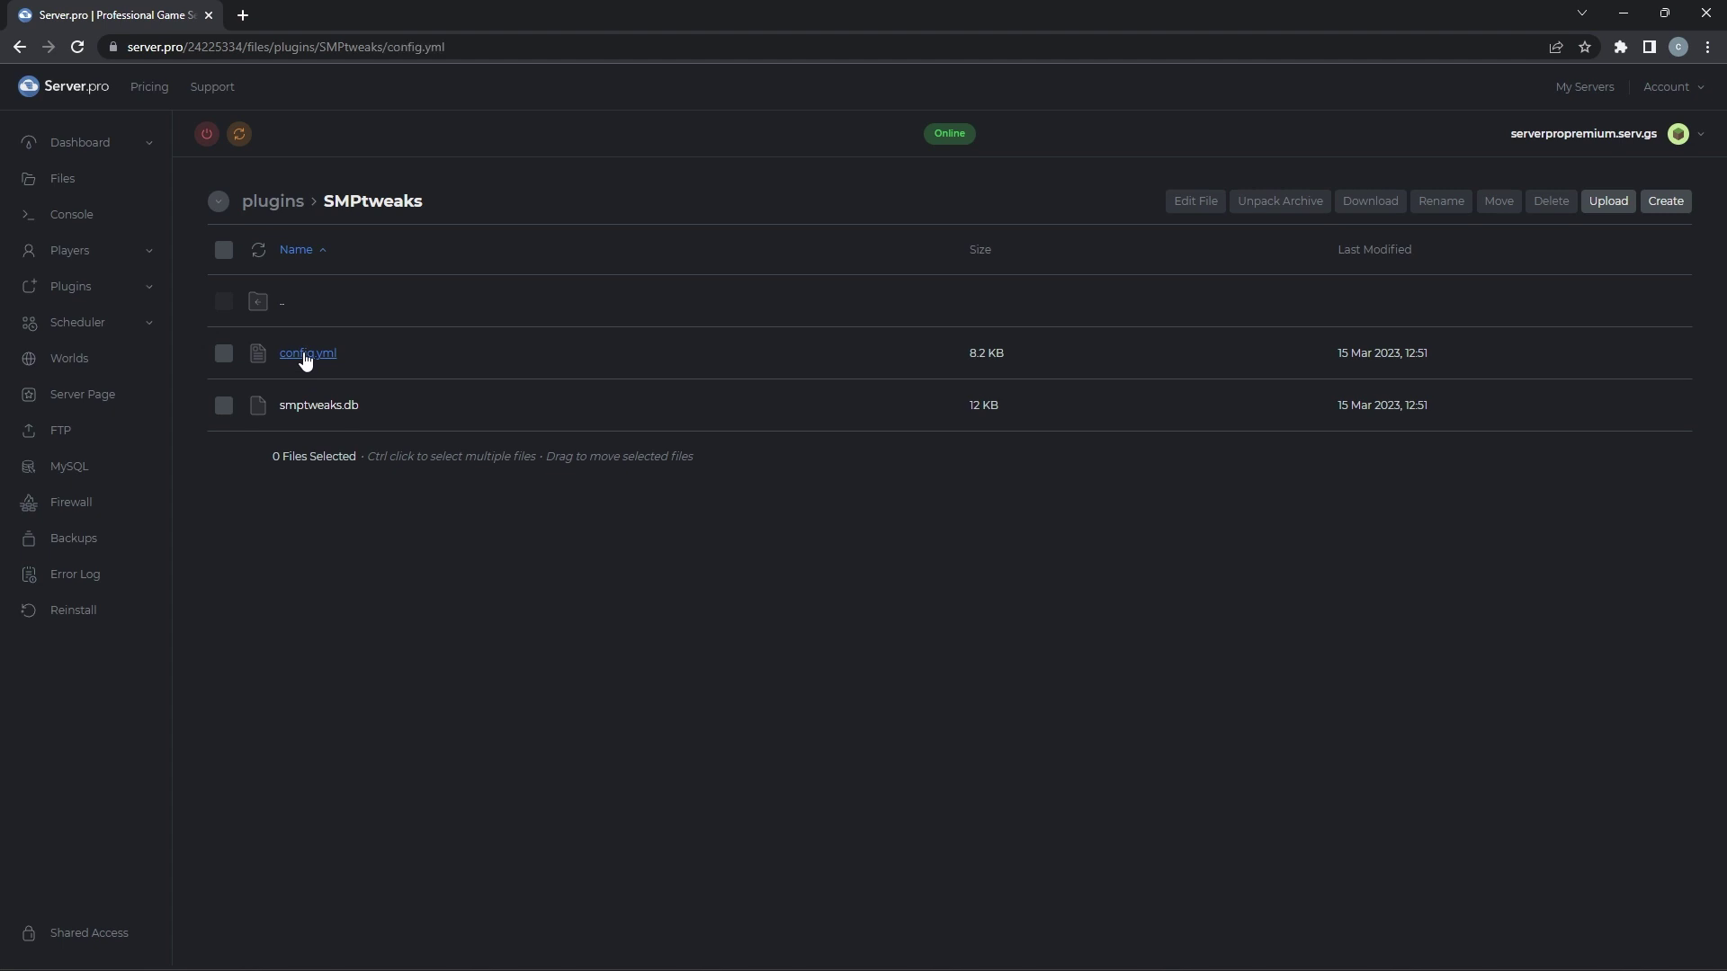
Set remove_xp_on_death enabled on line 27 to true
scroll(465, 778, "down", 7)
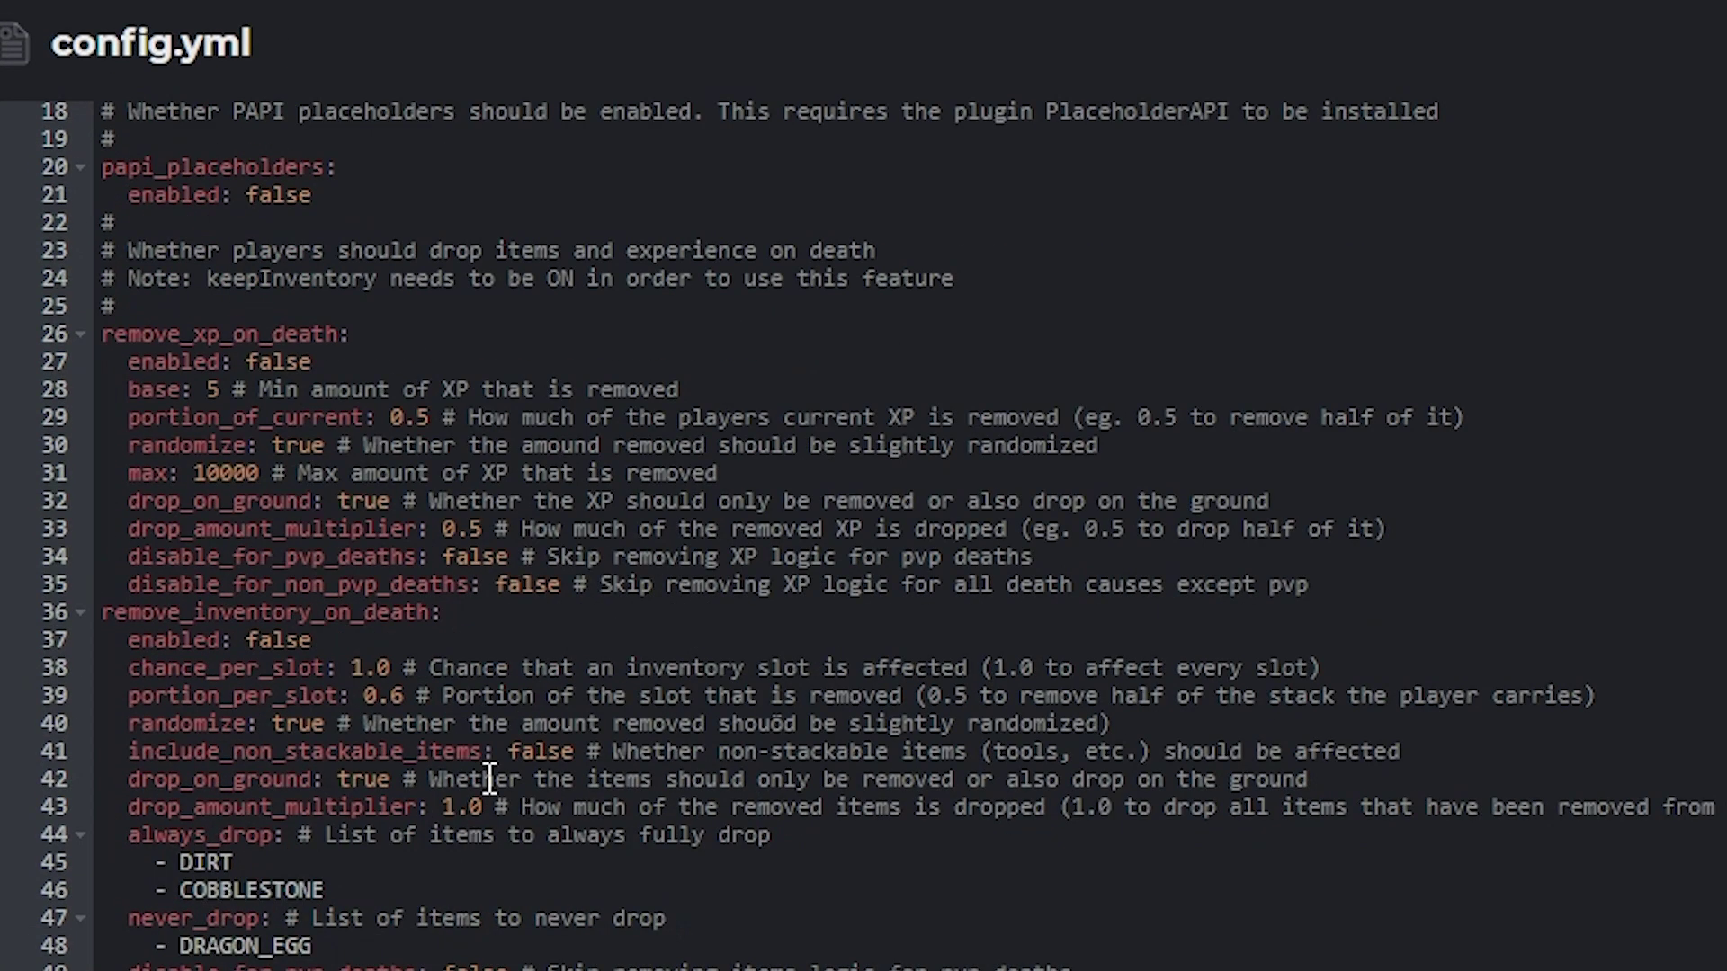
left_click(364, 216)
left_click_drag(338, 241, 247, 250)
type("true")
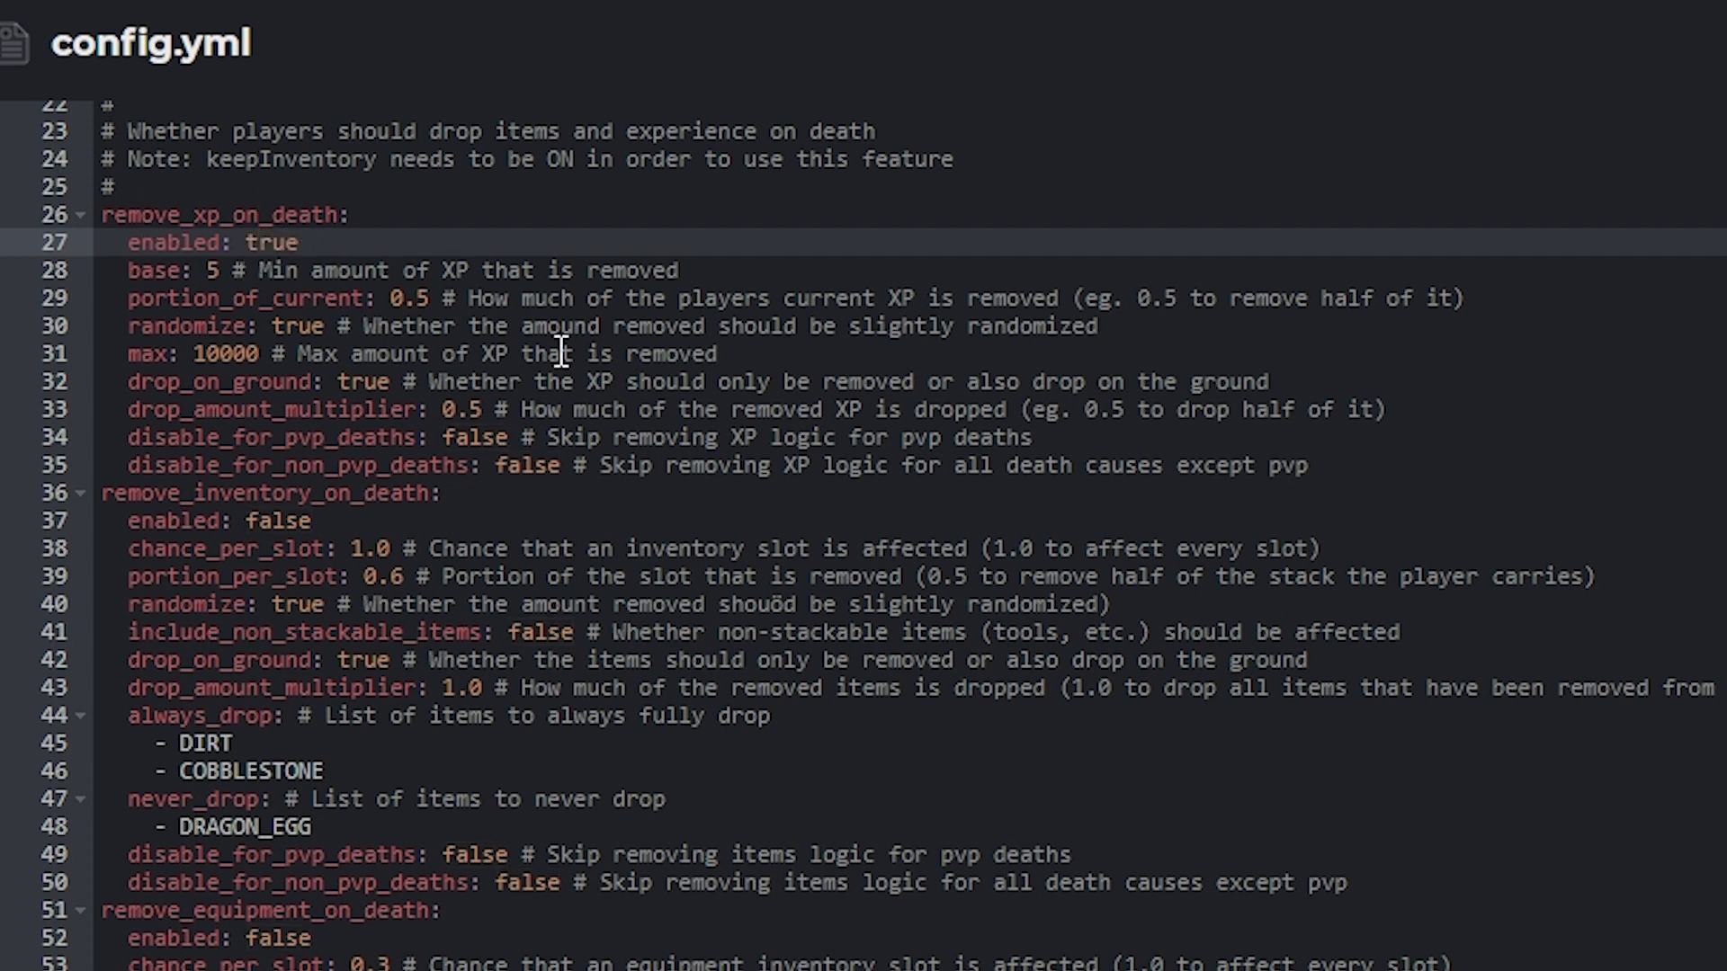
Enable remove_inventory_on_death on line 37 and set chance_per_slot to 4.0
left_click(251, 521)
double_click(251, 521)
key("BackSpace")
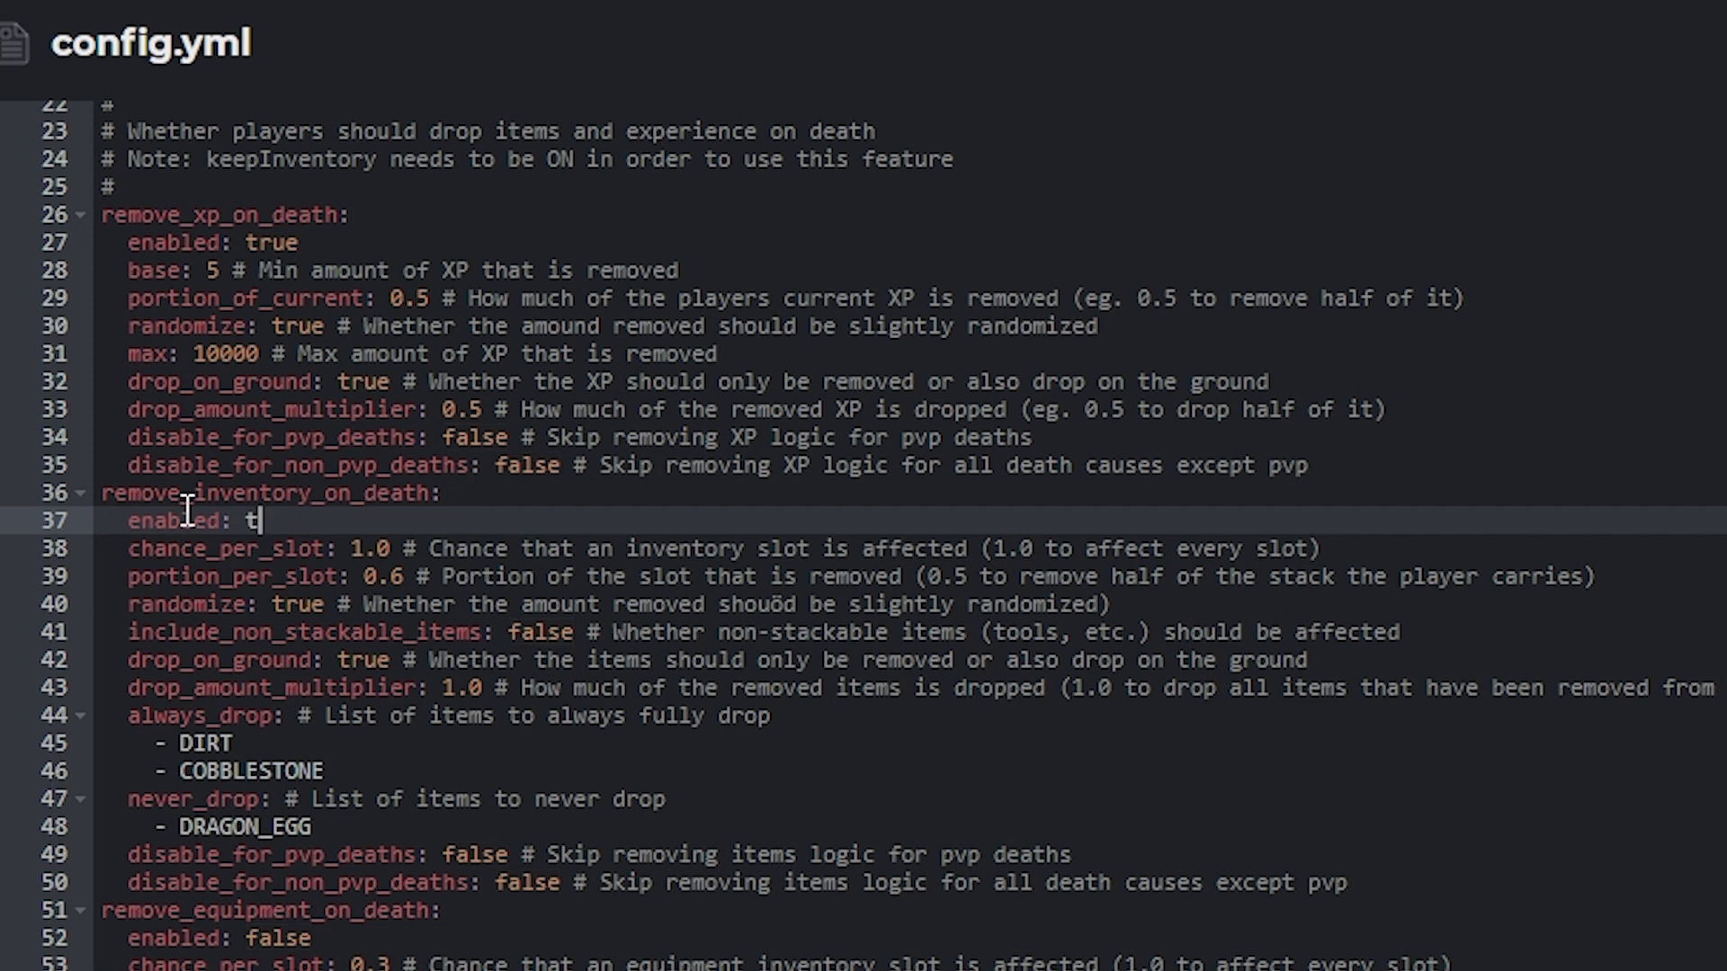
type("true")
key("Down")
type("4")
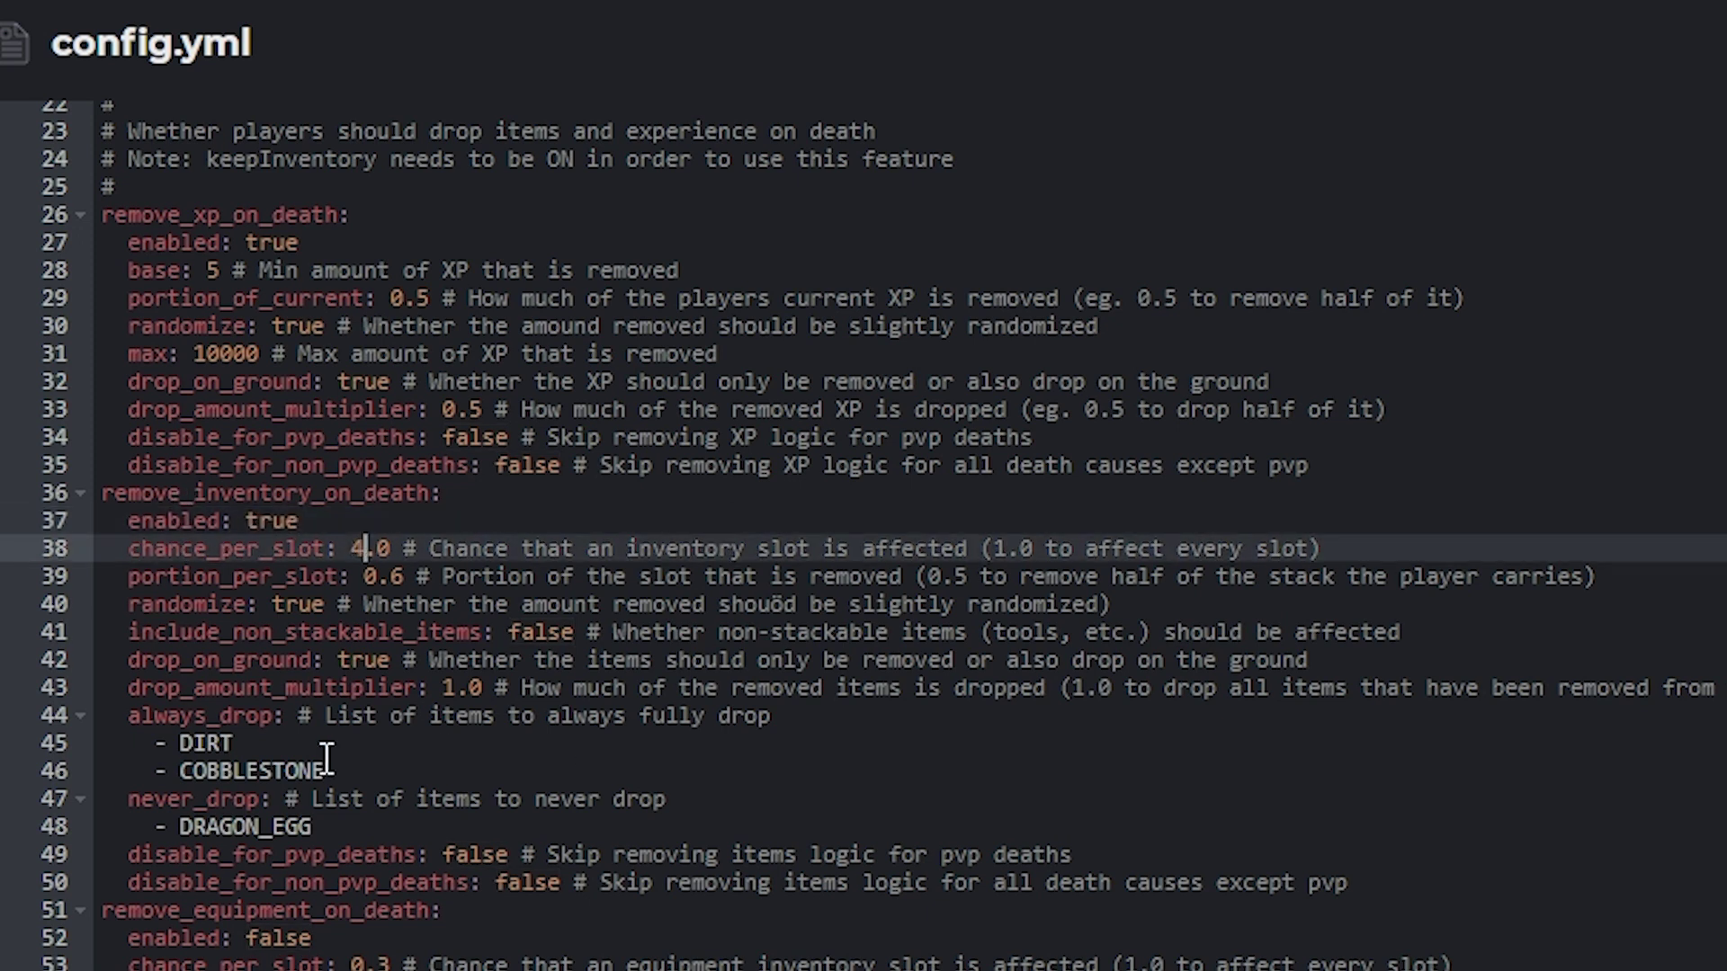
left_click(375, 772)
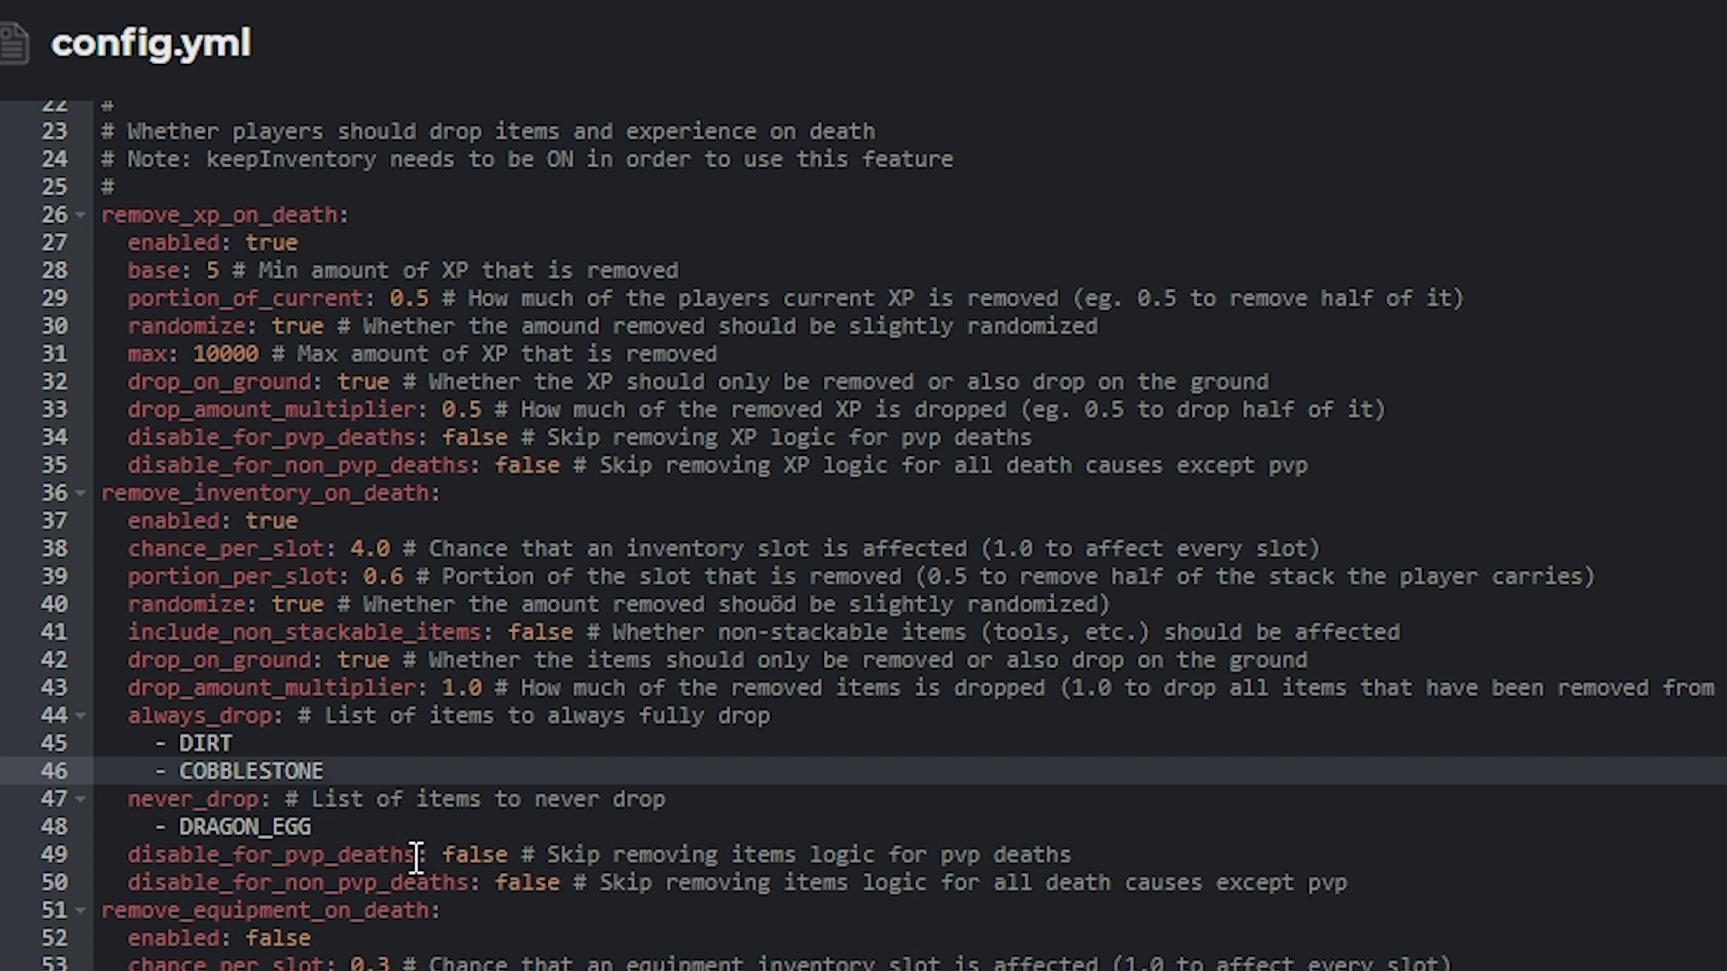
Set disable_for_pvp_deaths on line 49 to true
left_click(450, 856)
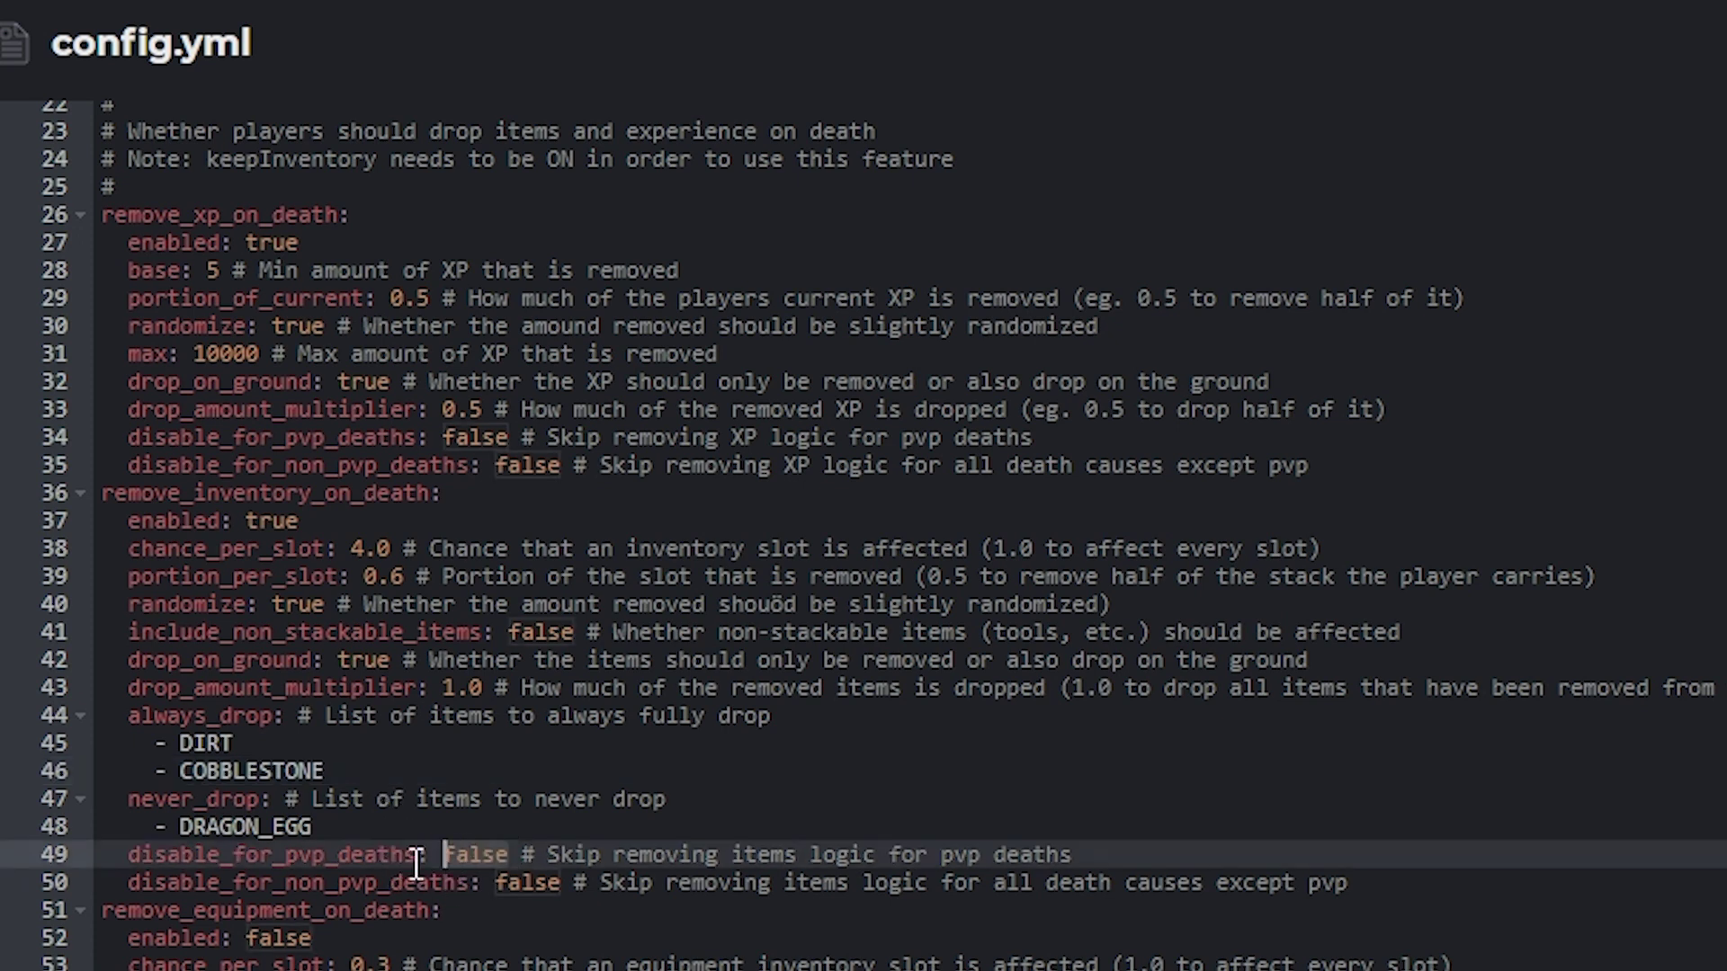
key("Delete")
key("Delete")
key("Delete")
key("Delete")
key("Delete")
type("true")
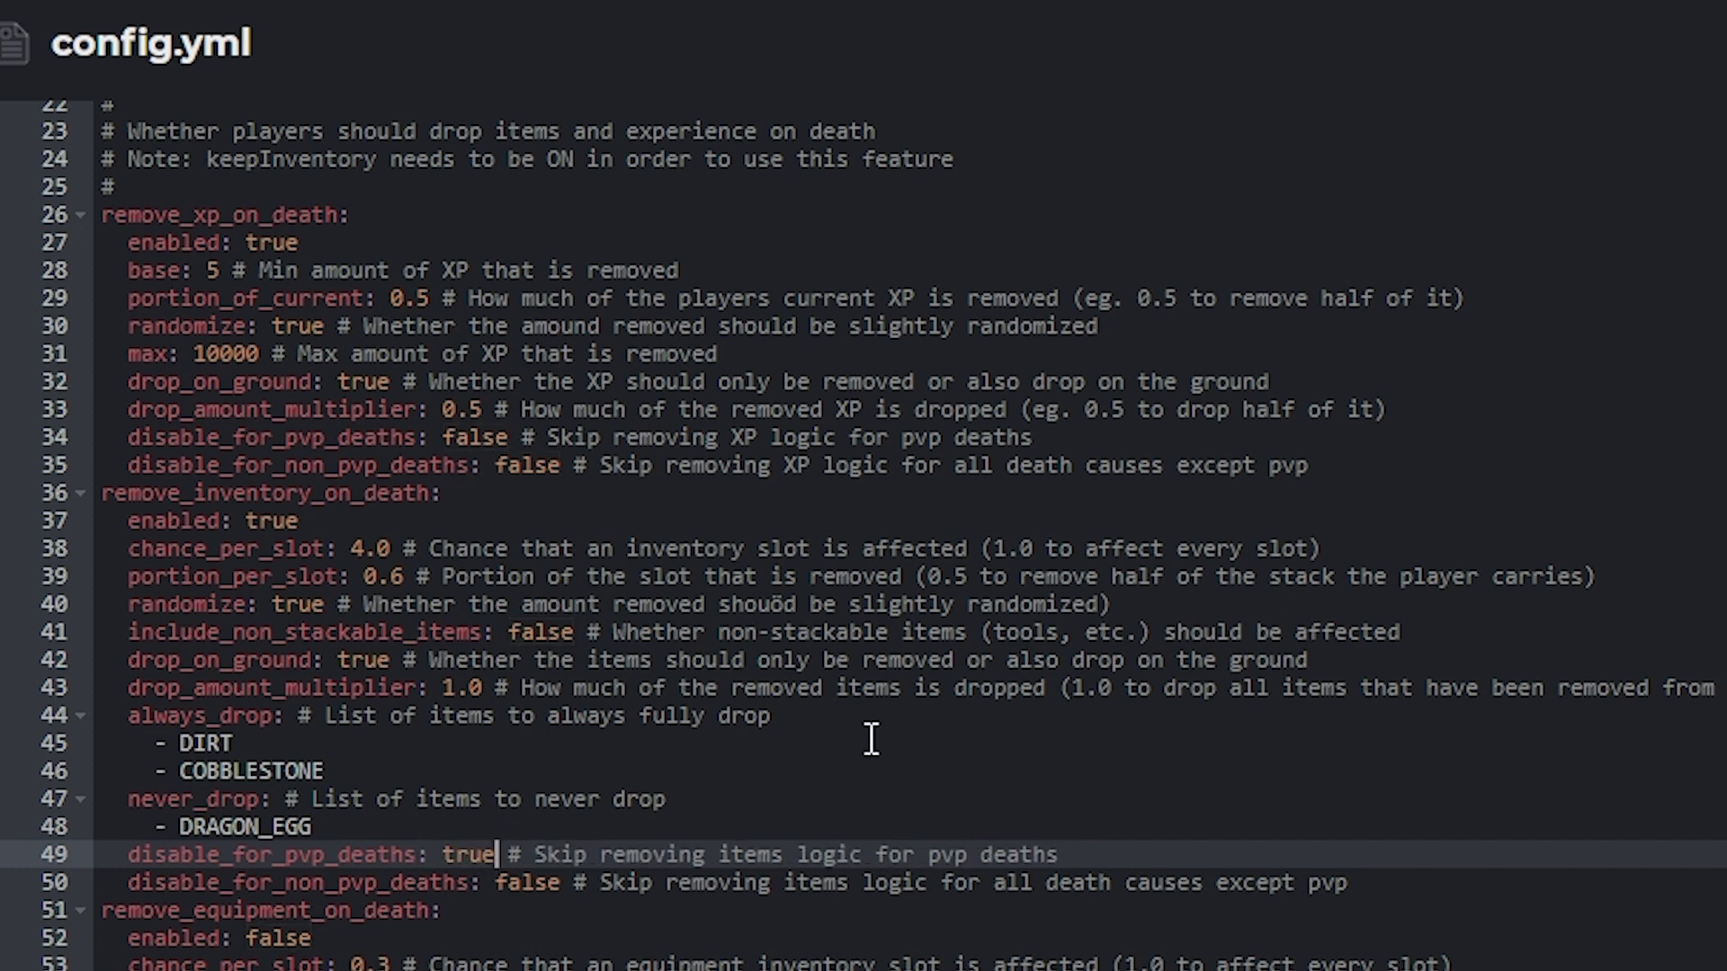
scroll(836, 747, "down", 7)
left_click(804, 756)
Set disable_night_skip on line 67 to true and day_duration_modifier on line 69 to 2
left_click(841, 715)
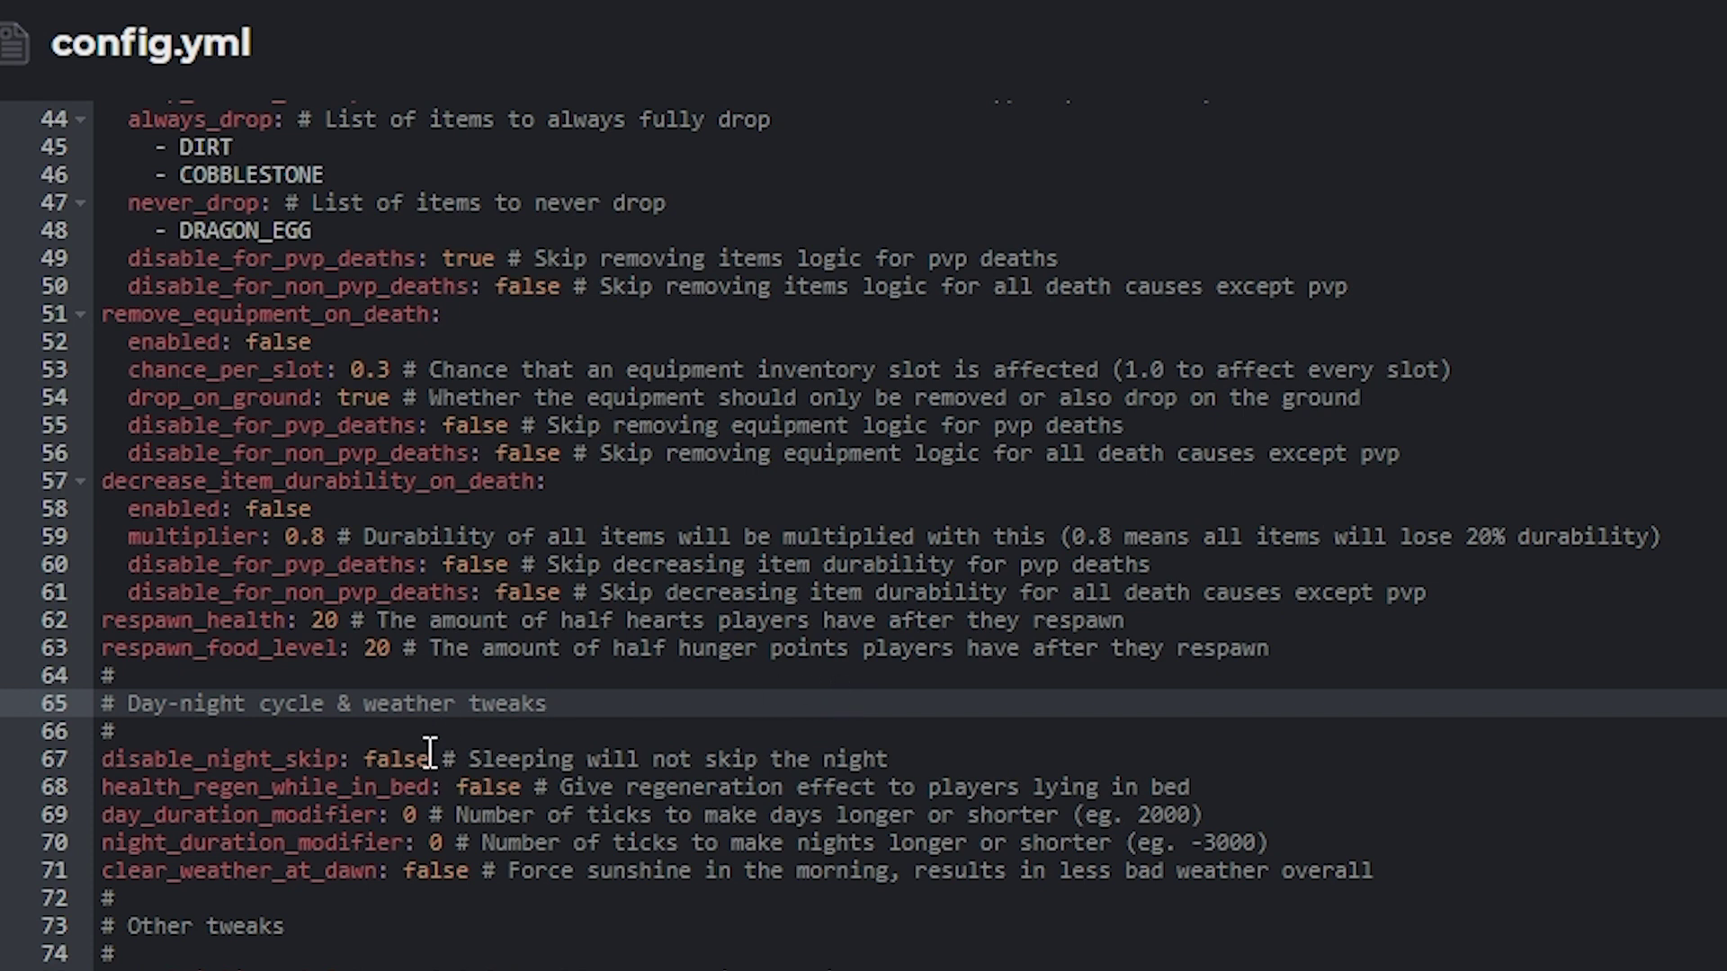
left_click(369, 760)
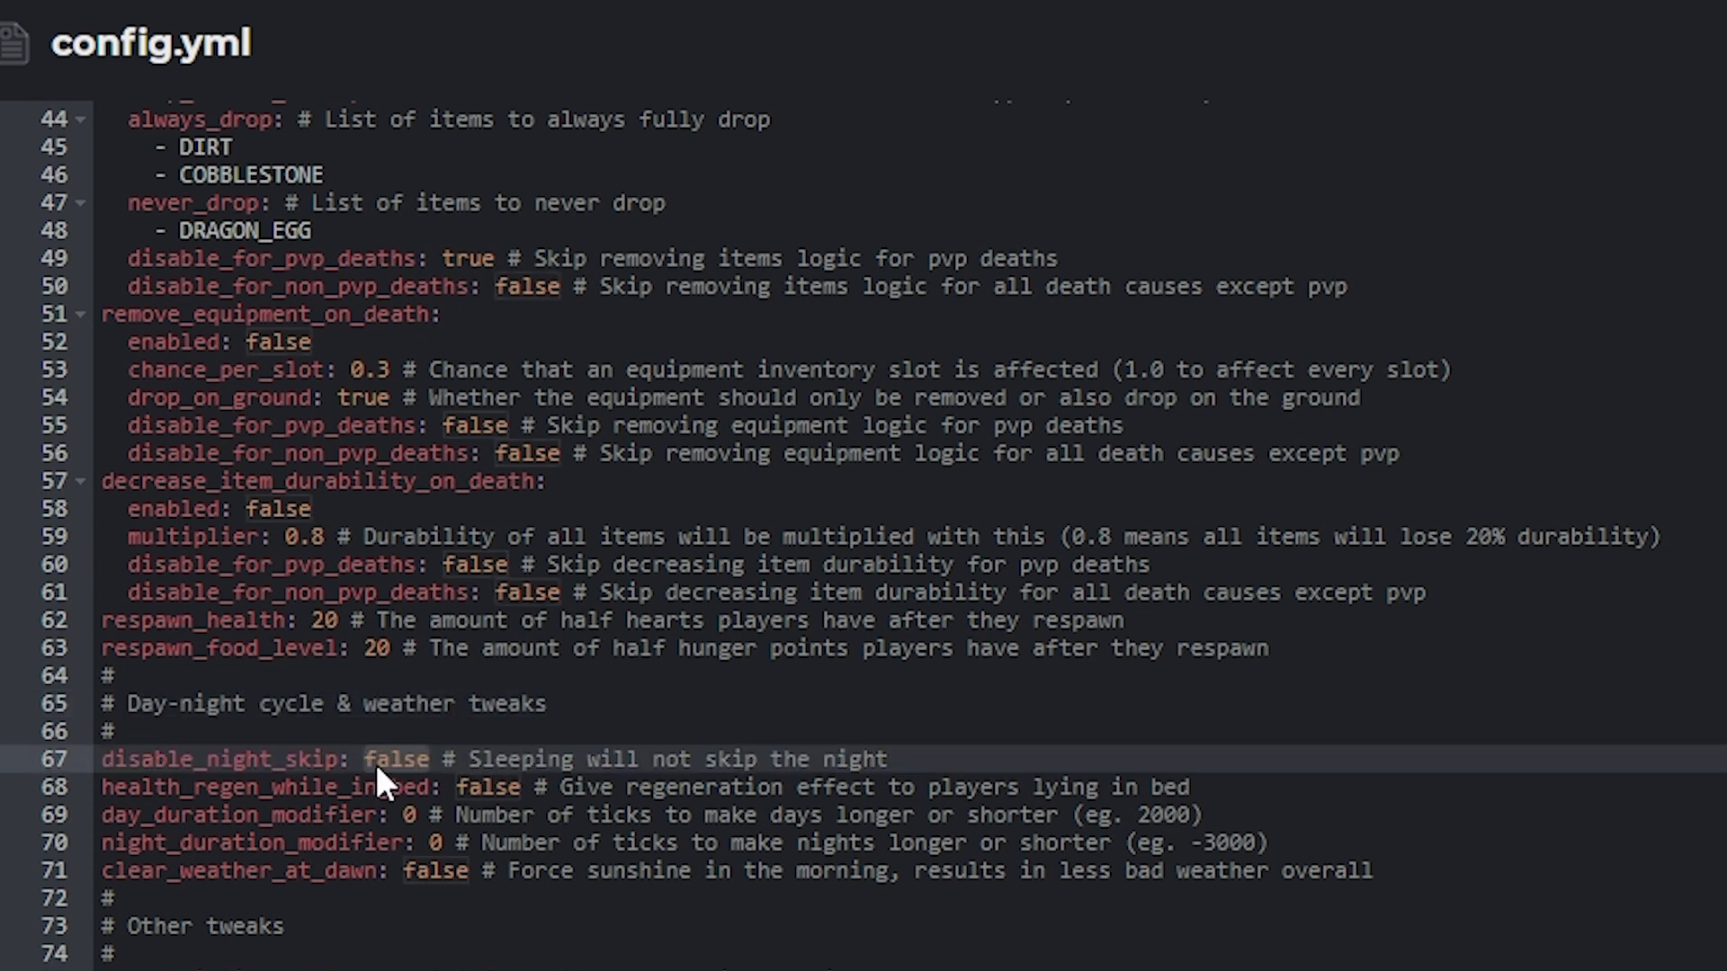
key("Delete")
key("Delete")
key("Delete")
key("Delete")
key("Delete")
type("true")
left_click(421, 815)
key("BackSpace")
type("2")
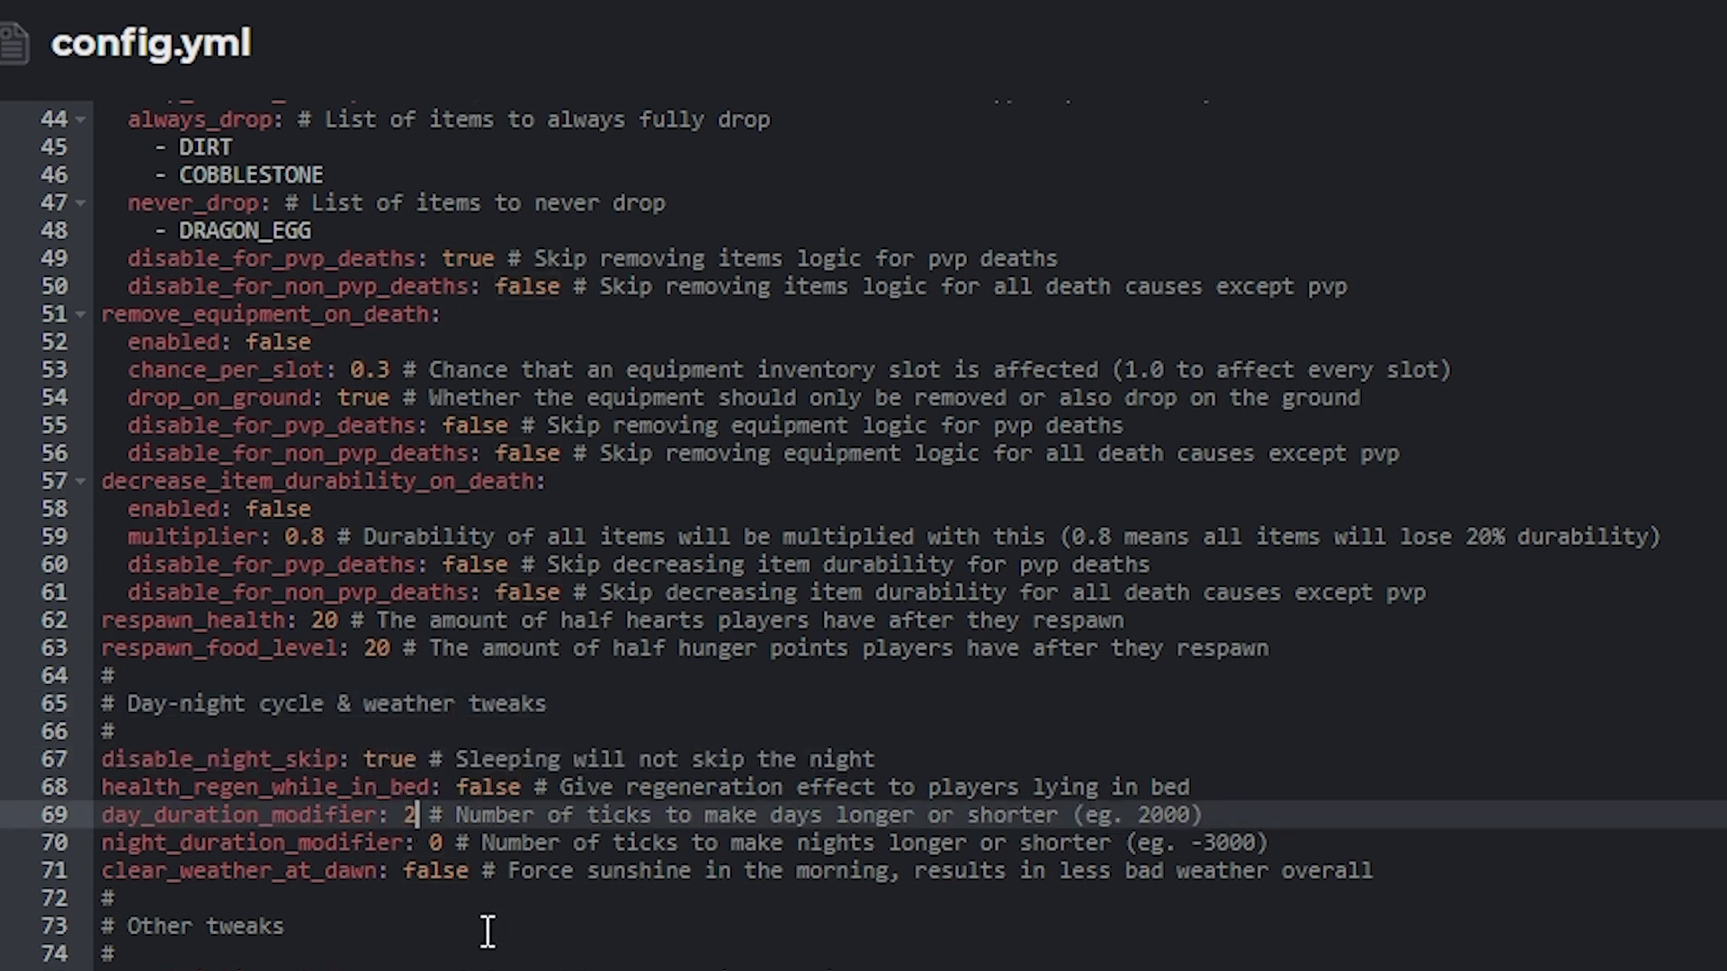
Replace health_regen_while_in_bed's false on line 68 with true
left_click(471, 791)
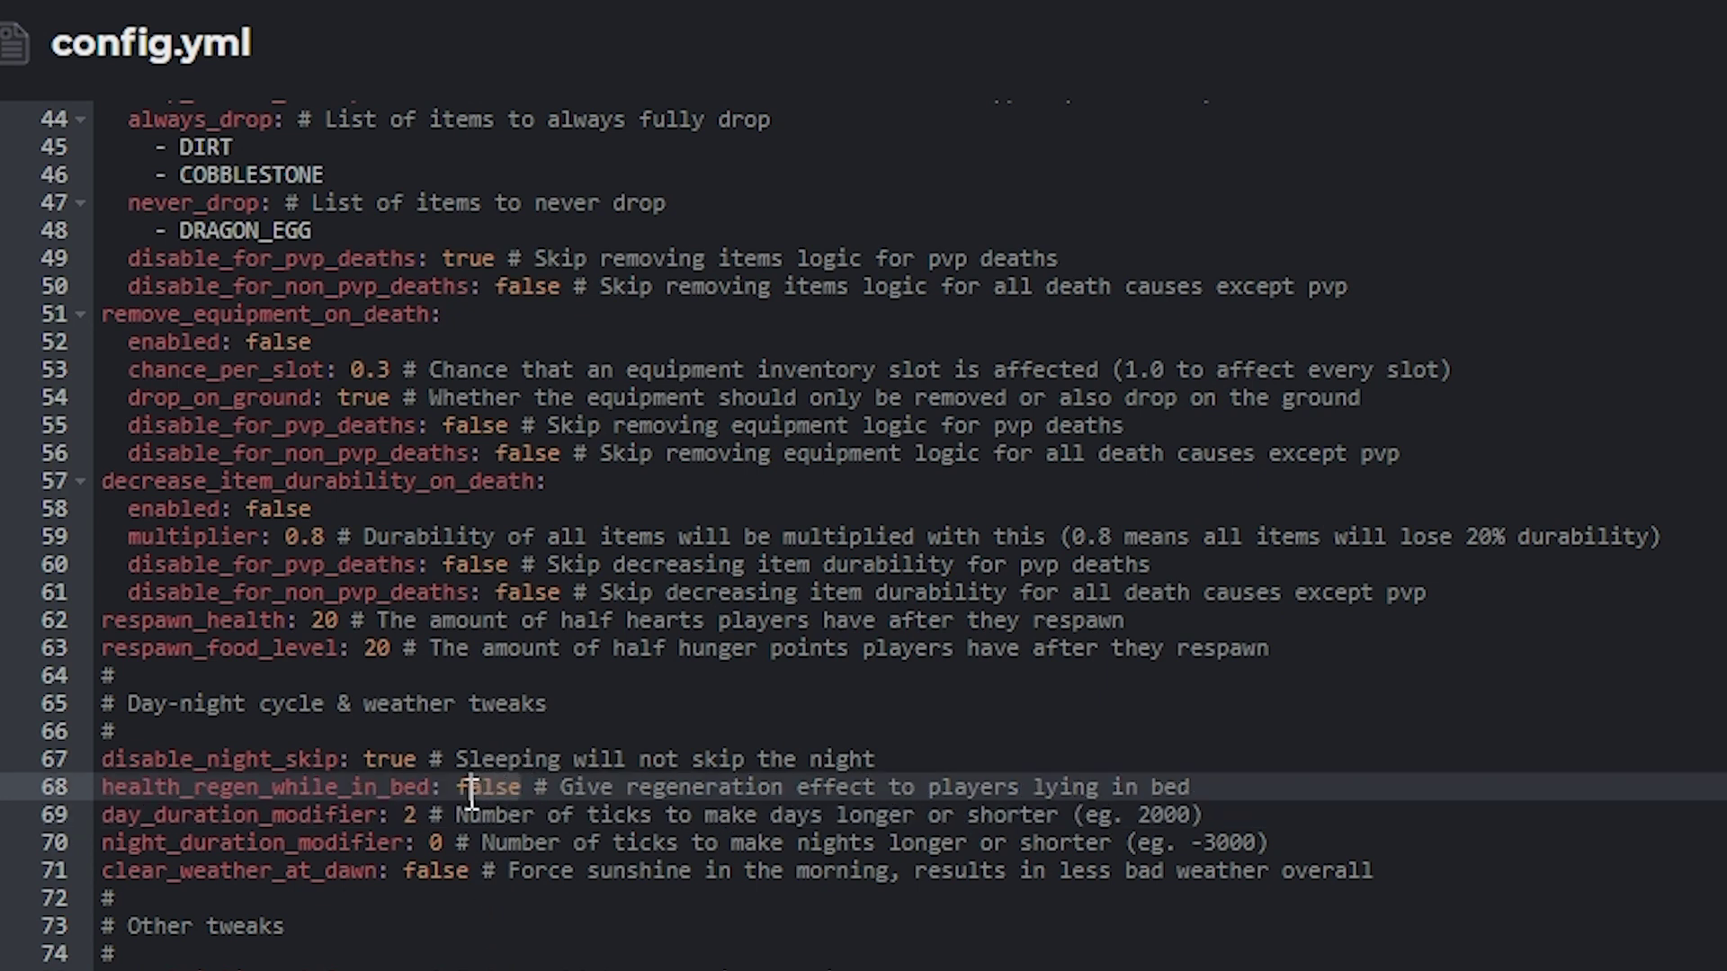
double_click(471, 790)
type("tru")
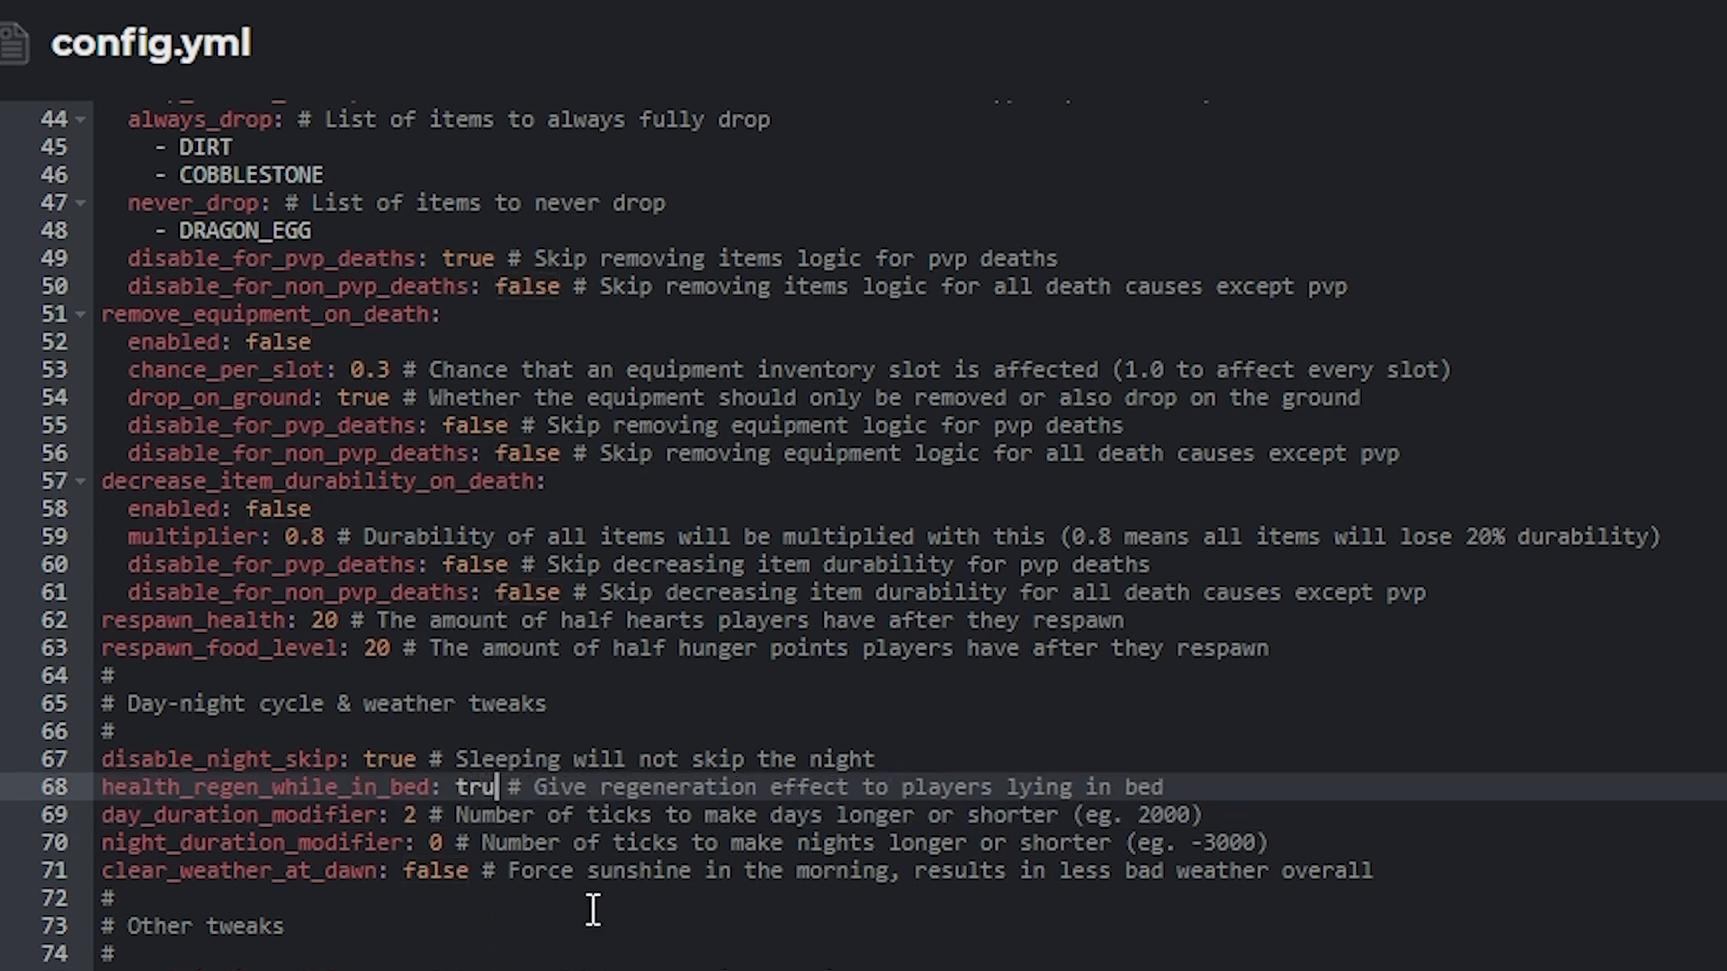
type("e")
Change enabled from false to true under spawn_rates (line 88) and rewards (line 144)
scroll(744, 936, "down", 9)
left_click(810, 207)
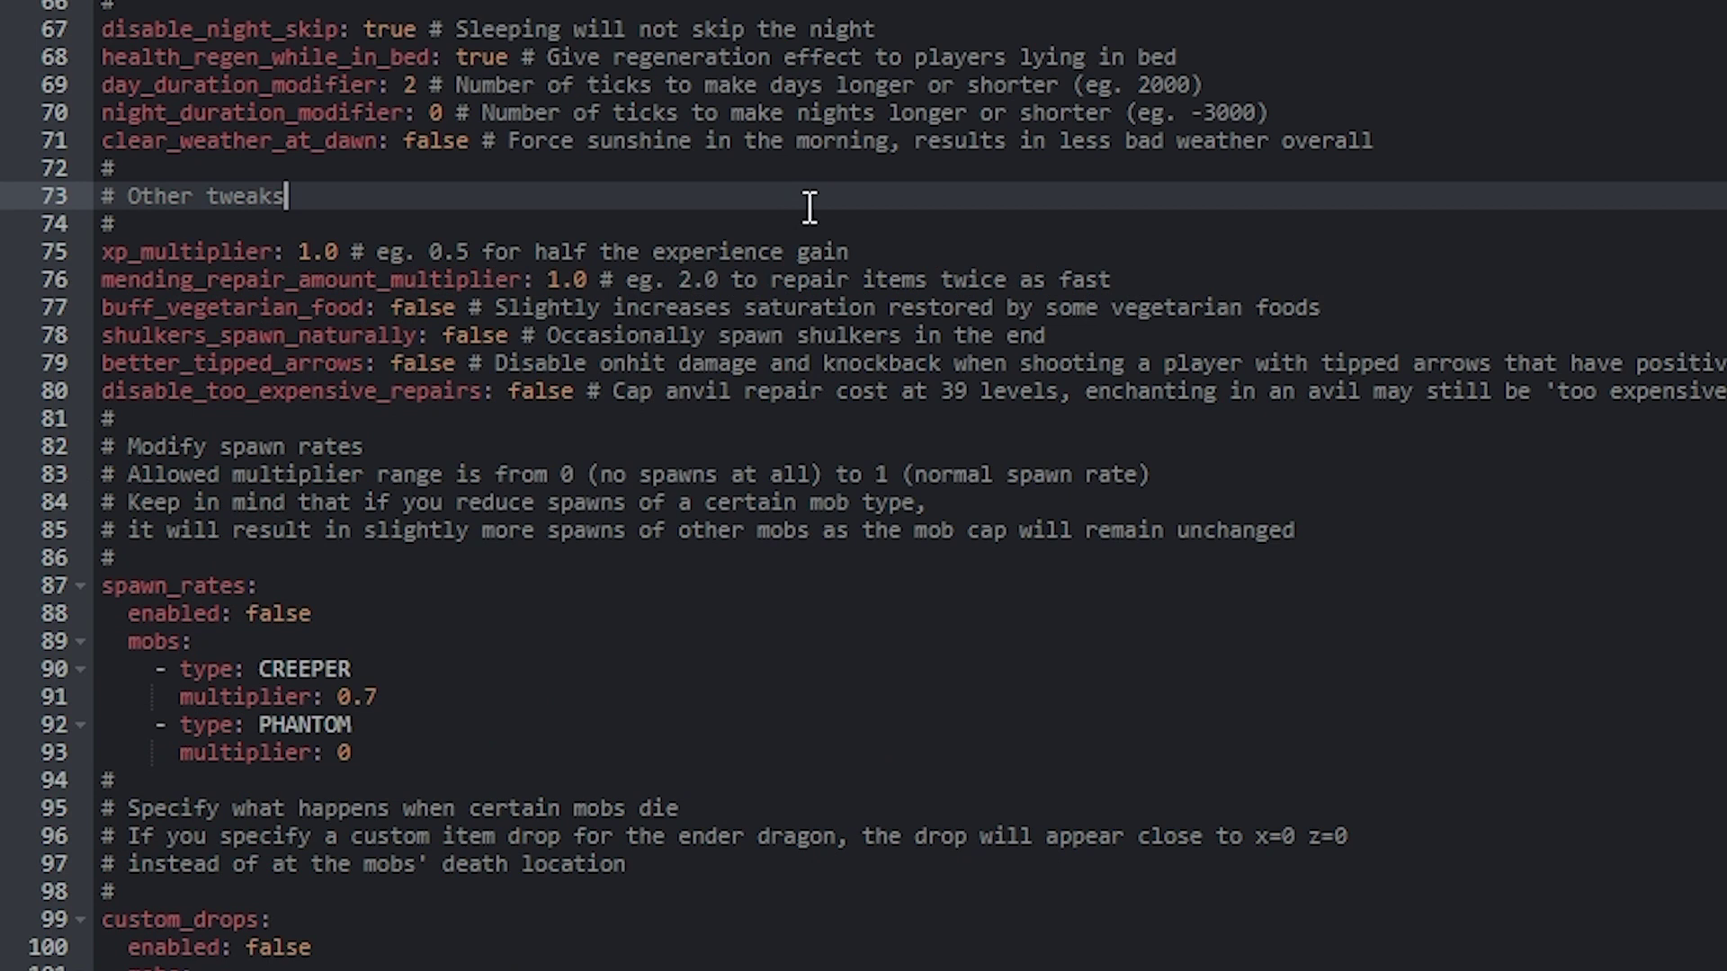
left_click(254, 614)
type("true")
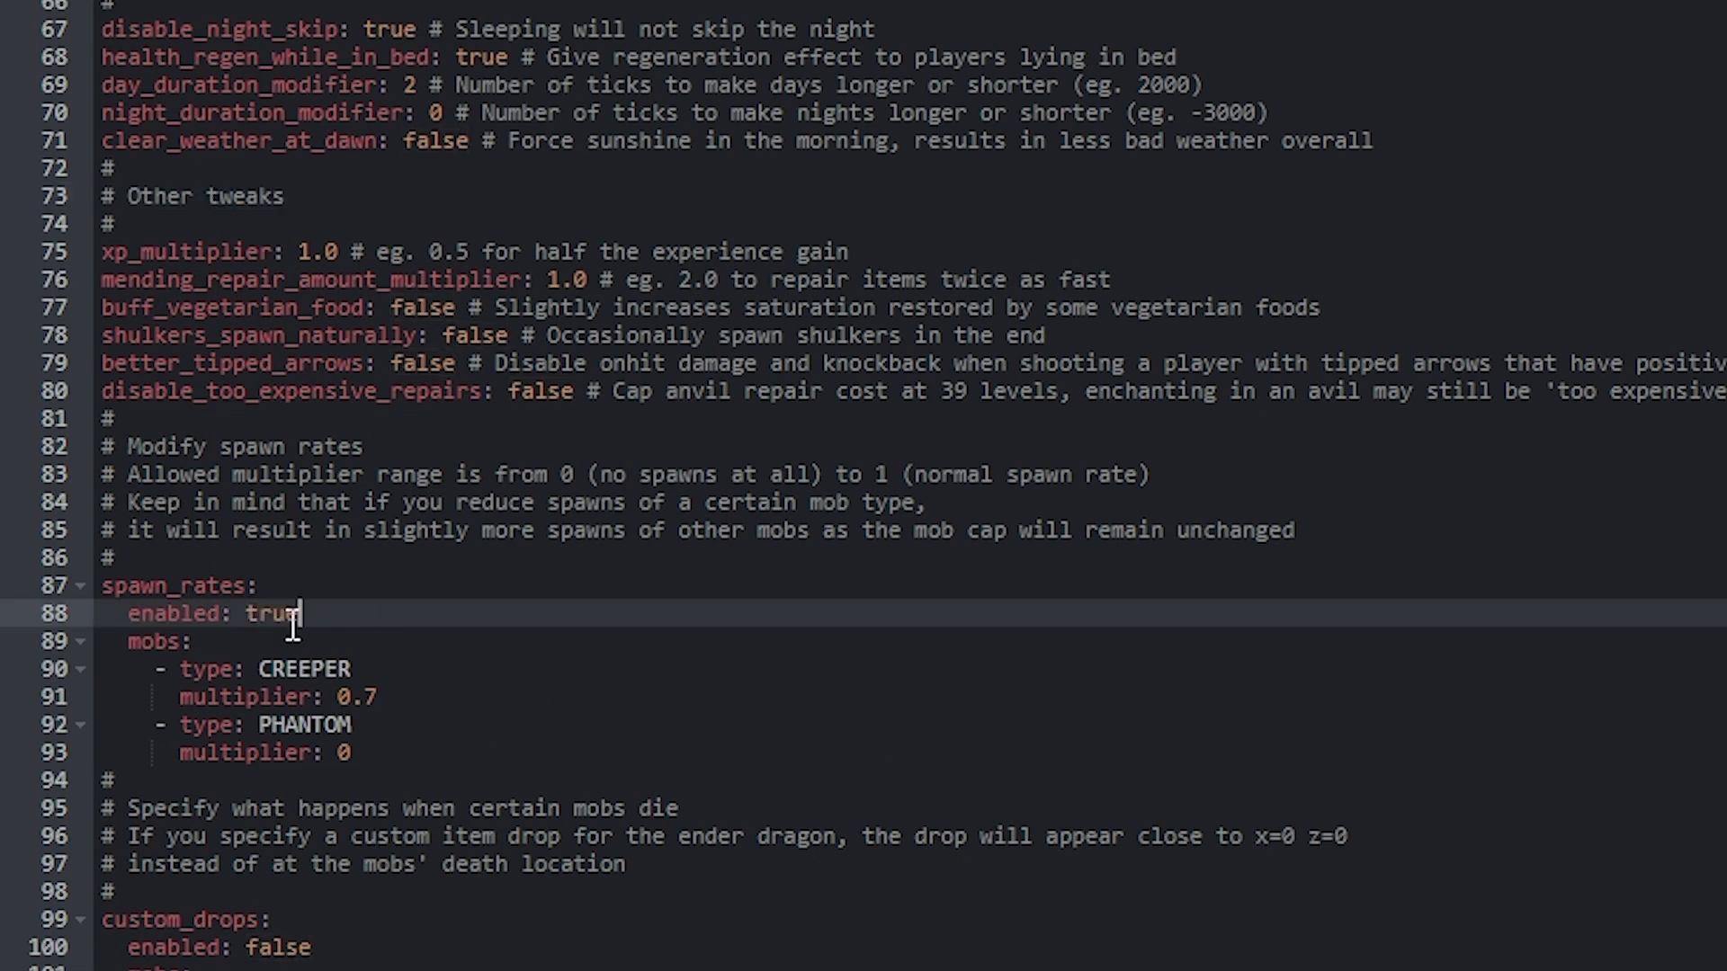
scroll(435, 810, "down", 13)
left_click(360, 459)
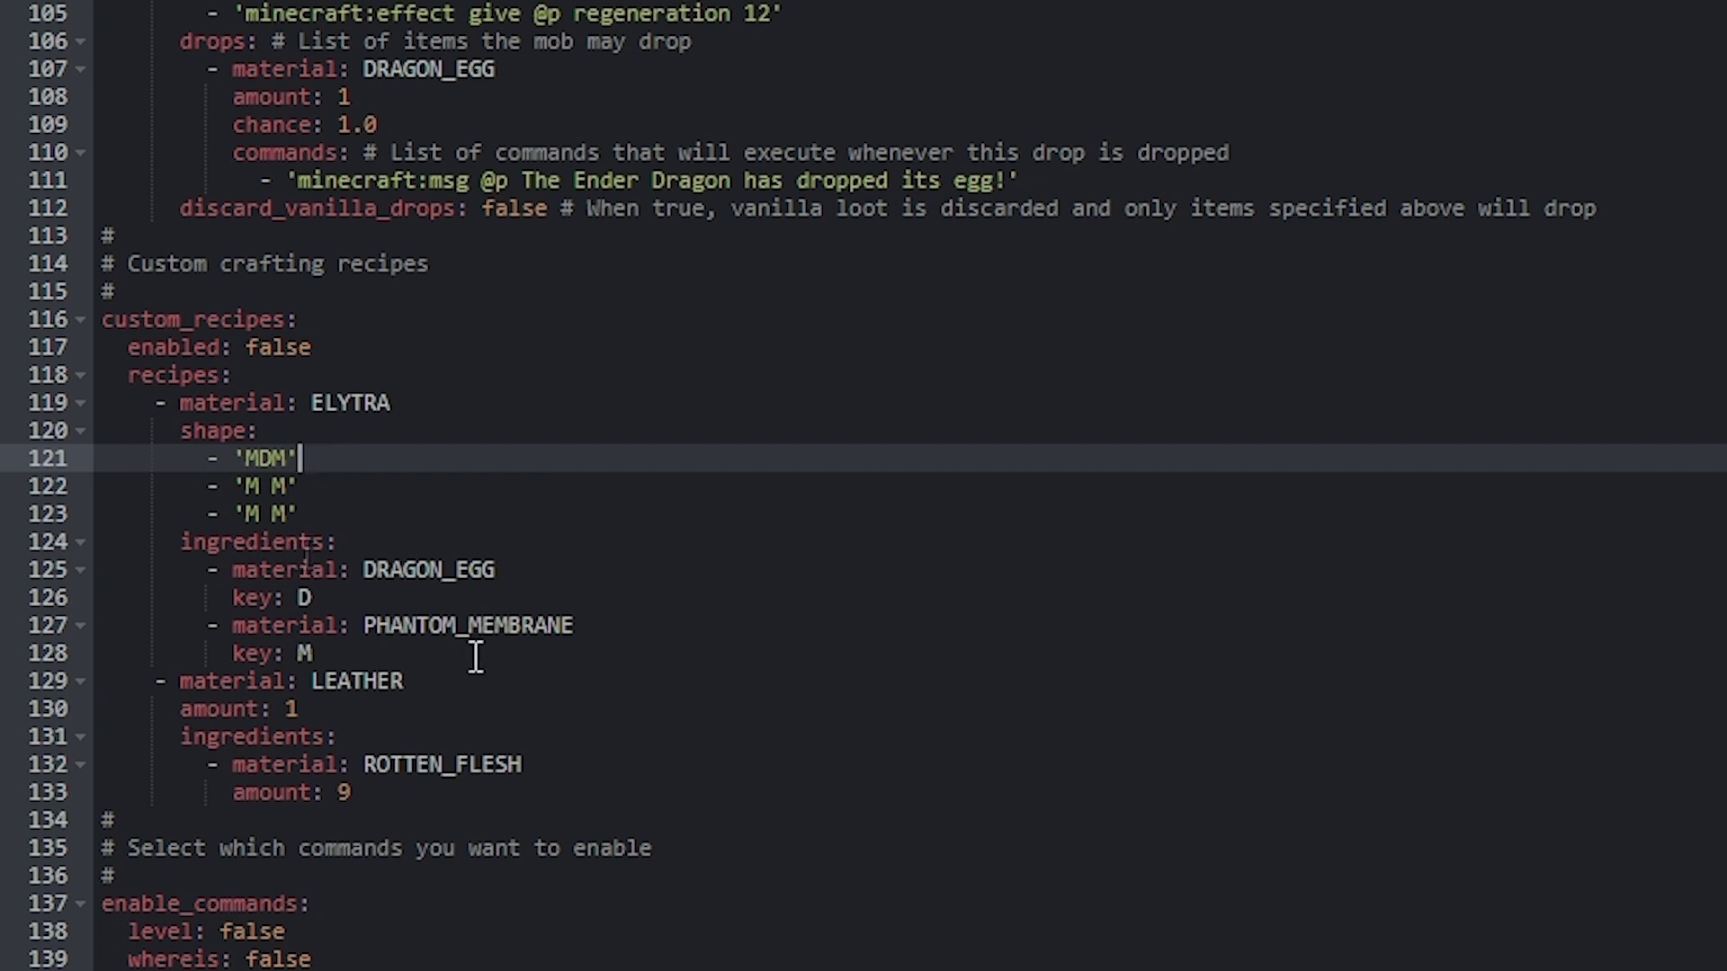
scroll(470, 656, "down", 10)
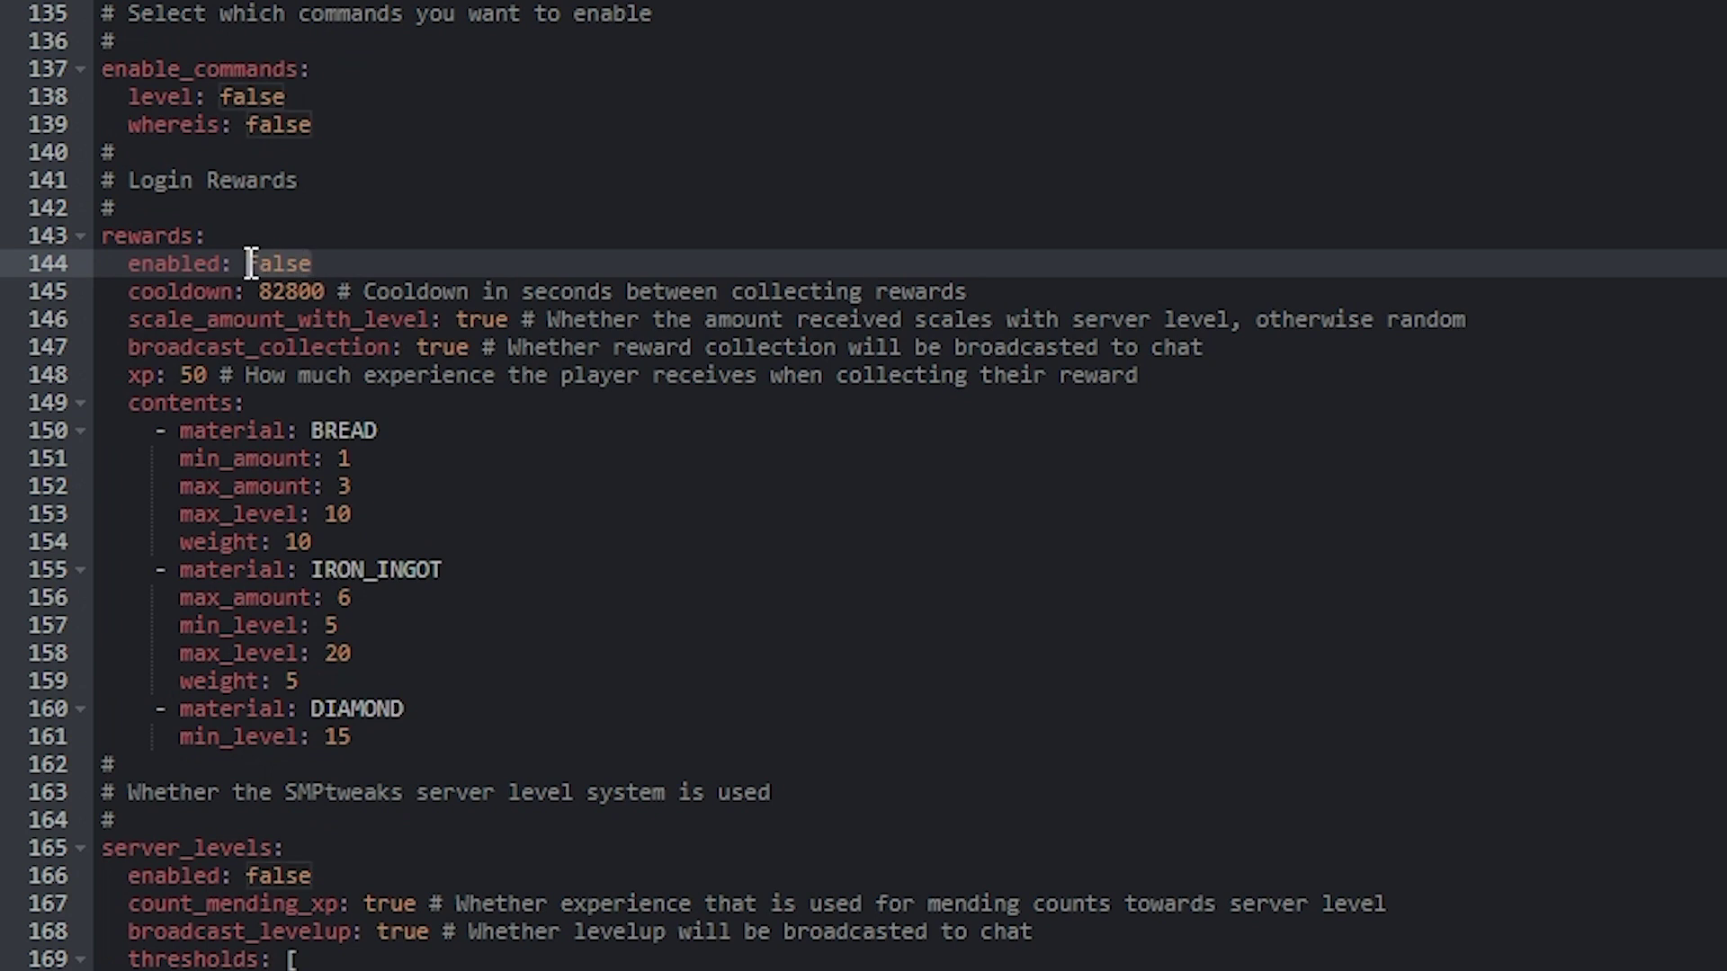
type("true")
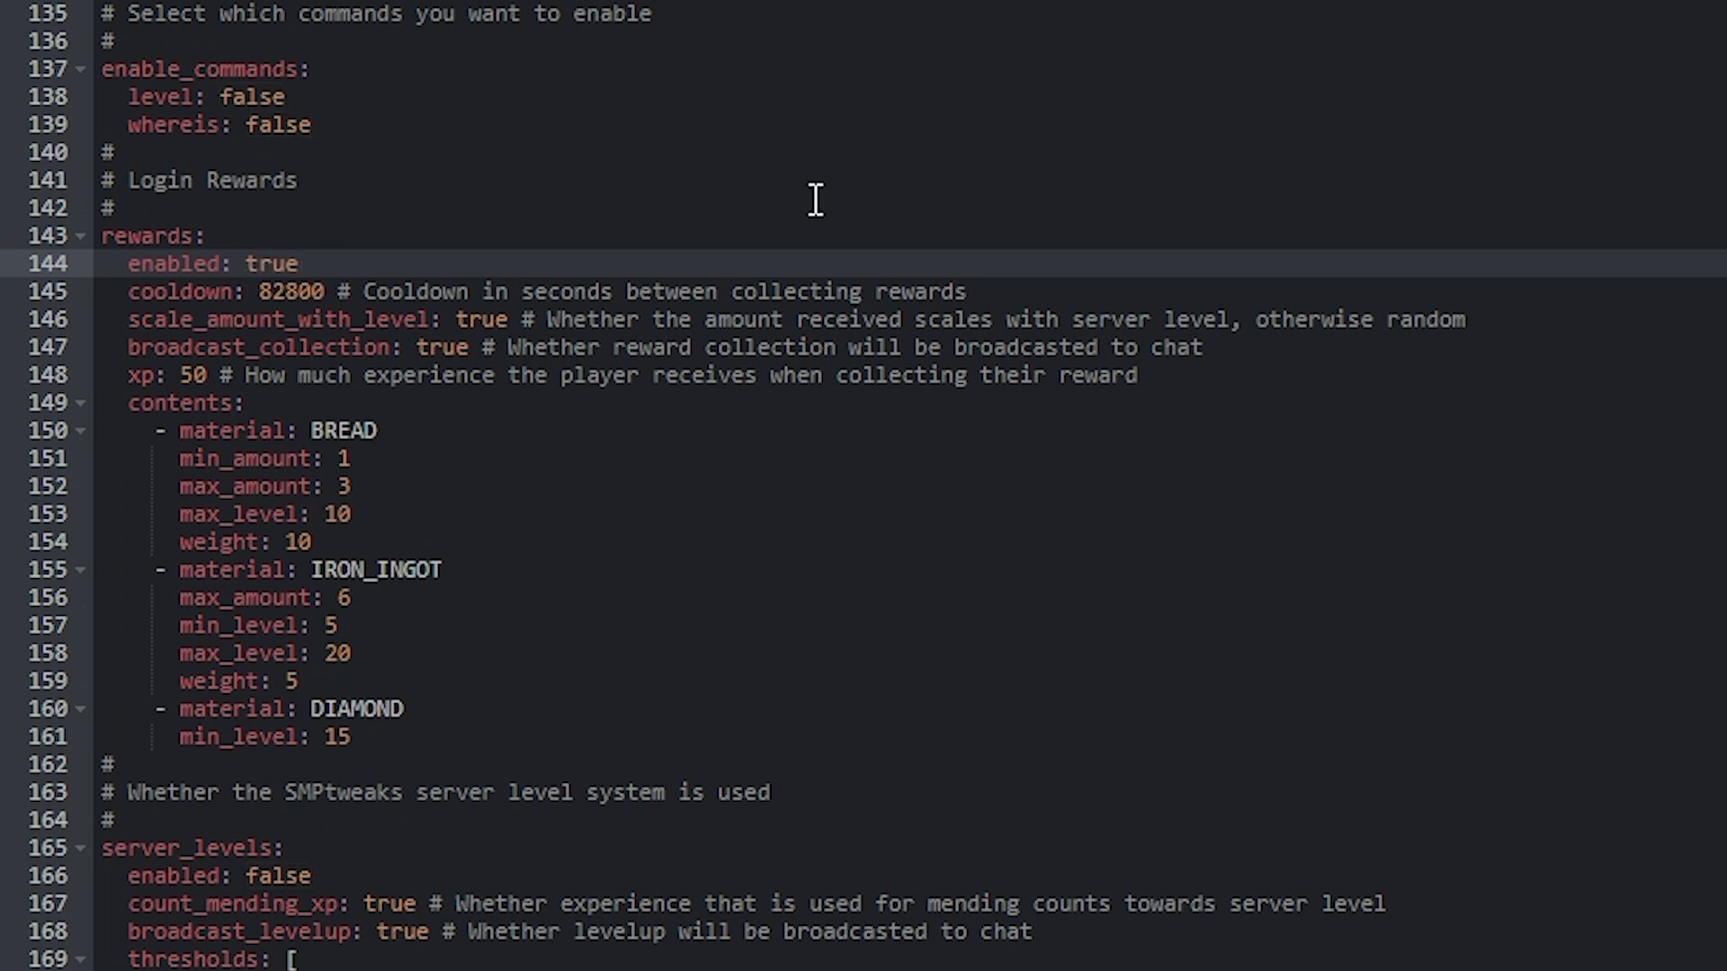